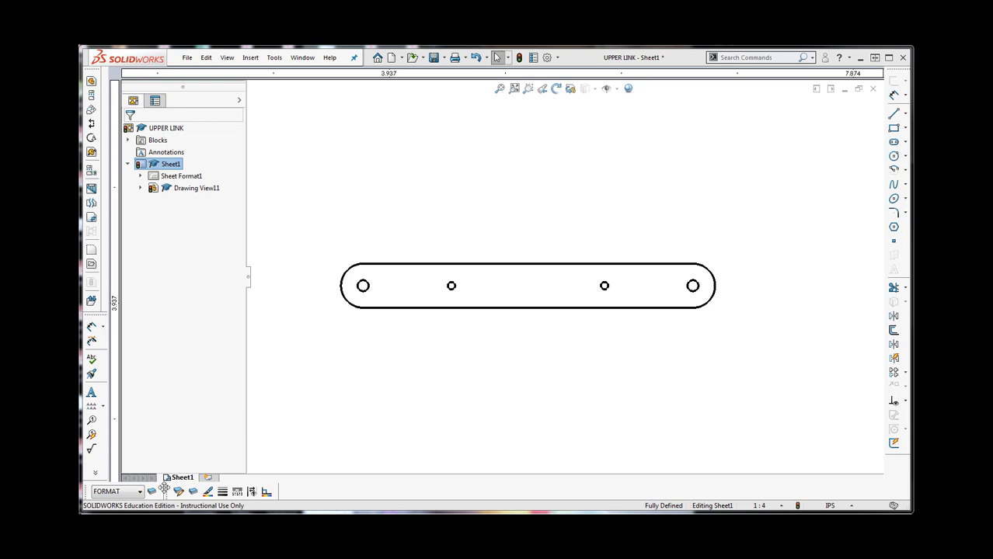
Add three drawing layers named DIMENSIONS, AXES and FORCES.
left_click(153, 492)
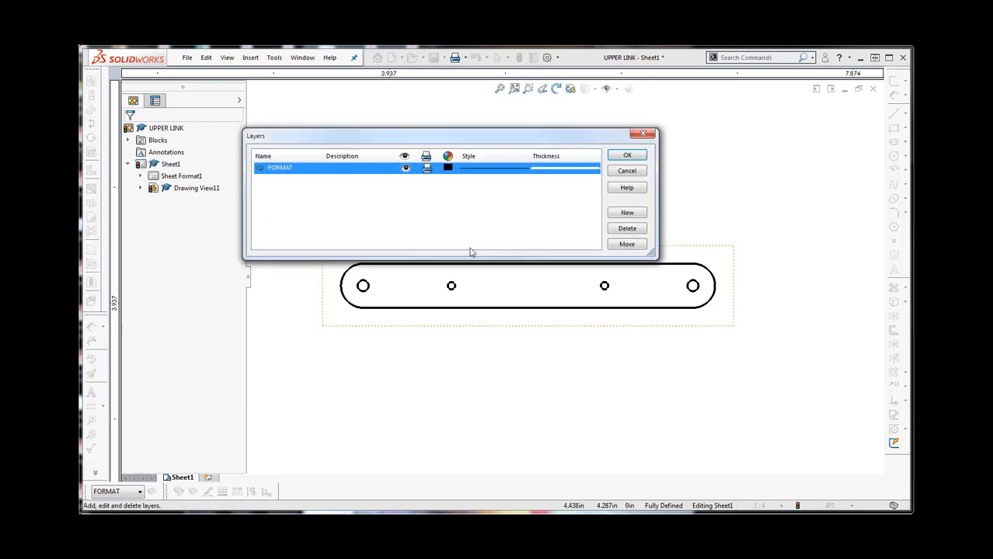
left_click(499, 218)
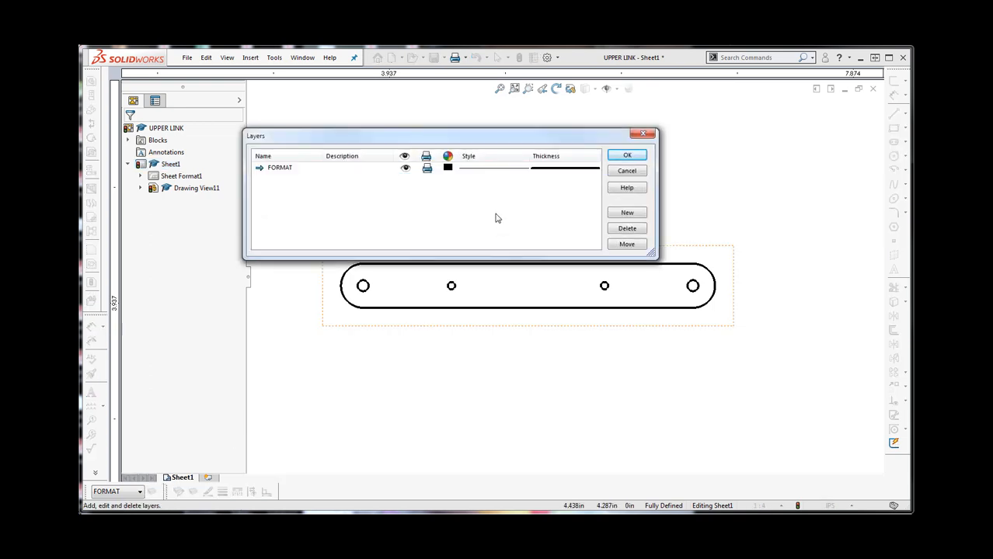
left_click(627, 213)
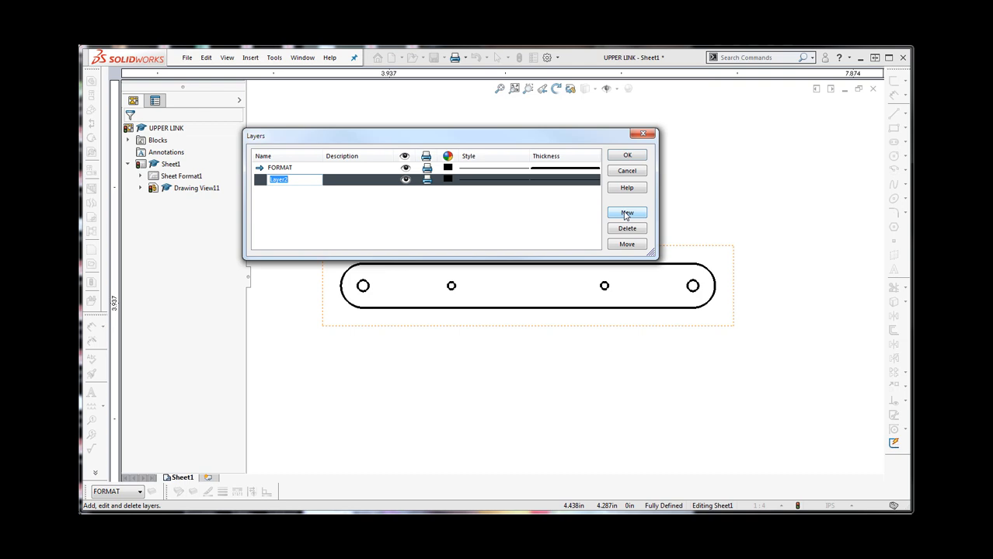
type("DIMENSIONS")
key("Return")
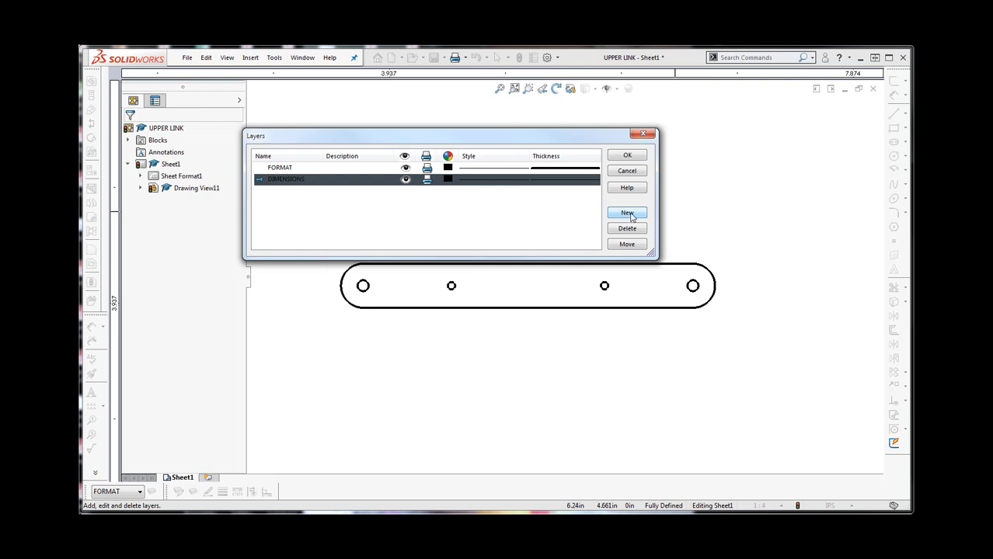
left_click(629, 215)
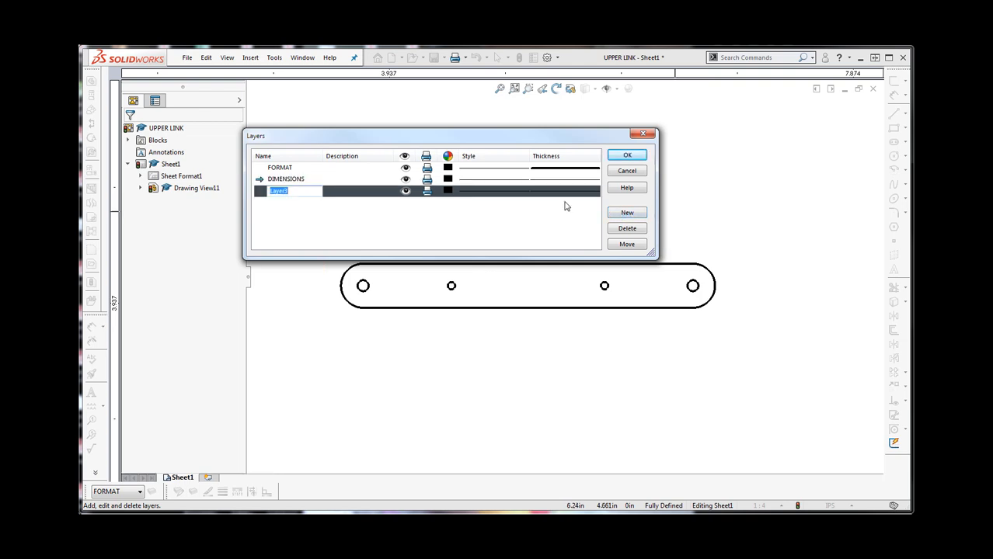
type("AXES")
left_click(566, 206)
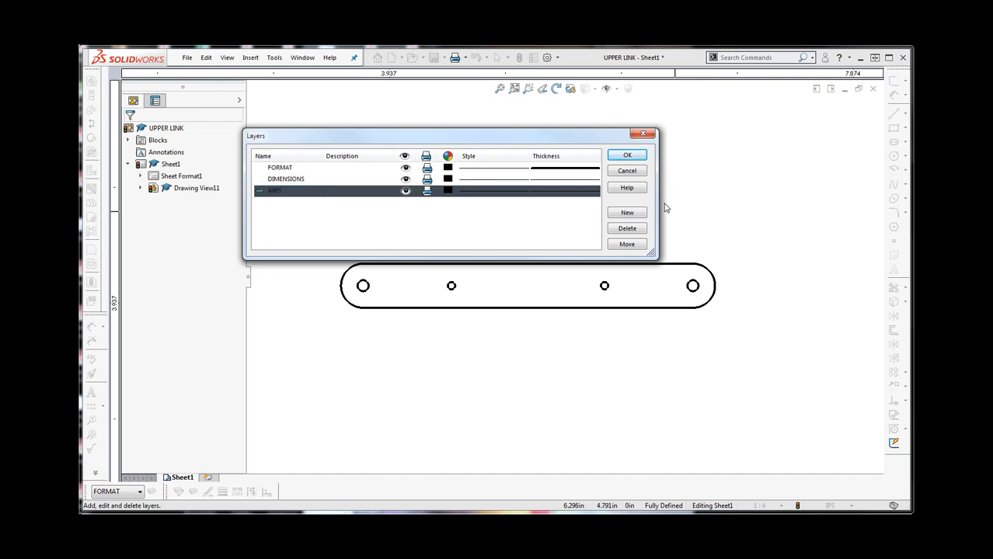
left_click(639, 214)
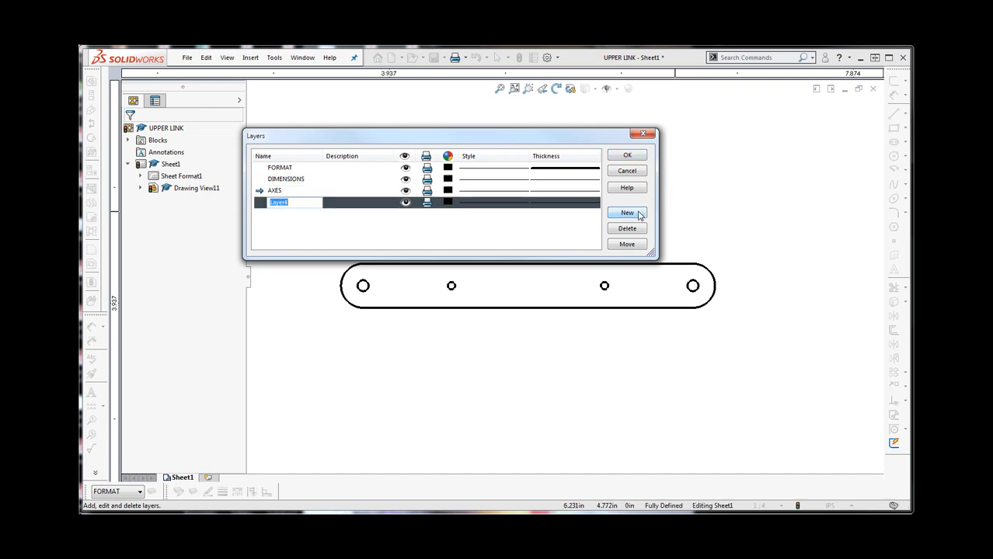
type("FORCES")
key("Return")
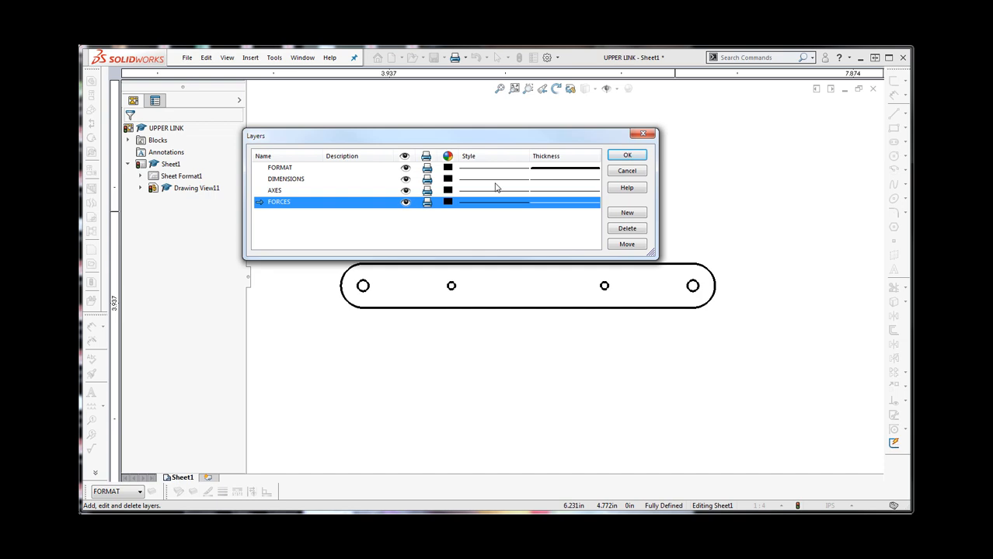
Set the layer colours to blue for DIMENSIONS, red for AXES and green for FORCES.
left_click(447, 179)
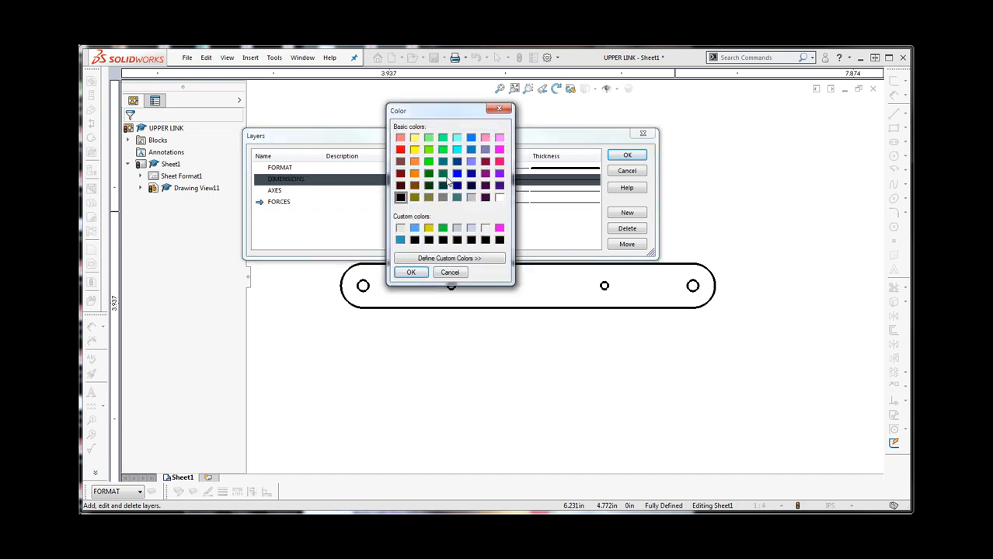
left_click(457, 174)
left_click(410, 273)
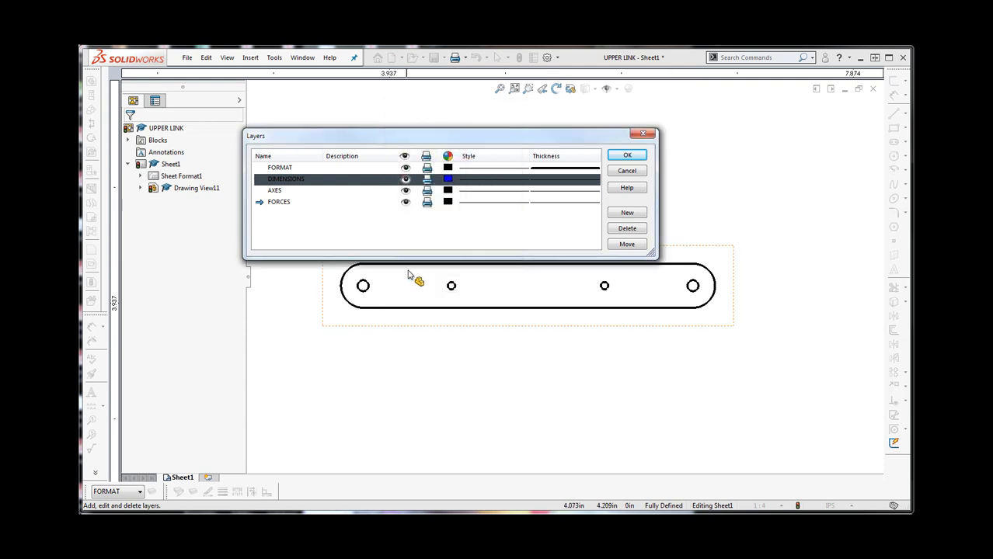
left_click(428, 195)
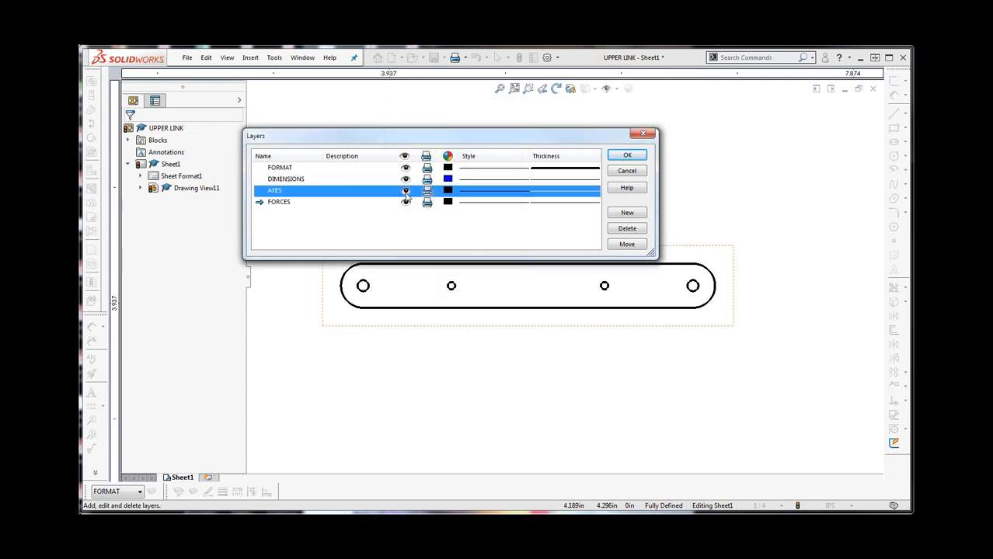
left_click(448, 191)
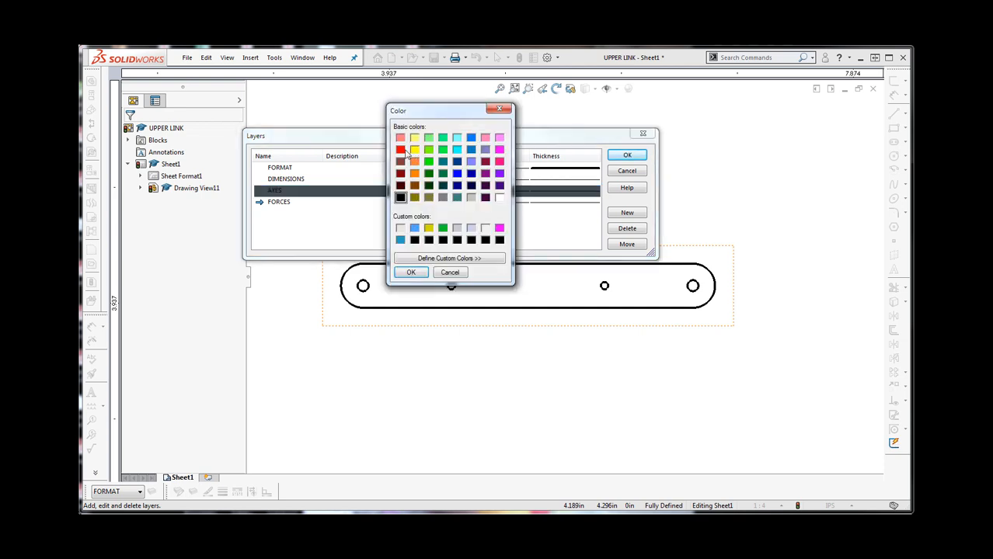
left_click(401, 150)
left_click(411, 271)
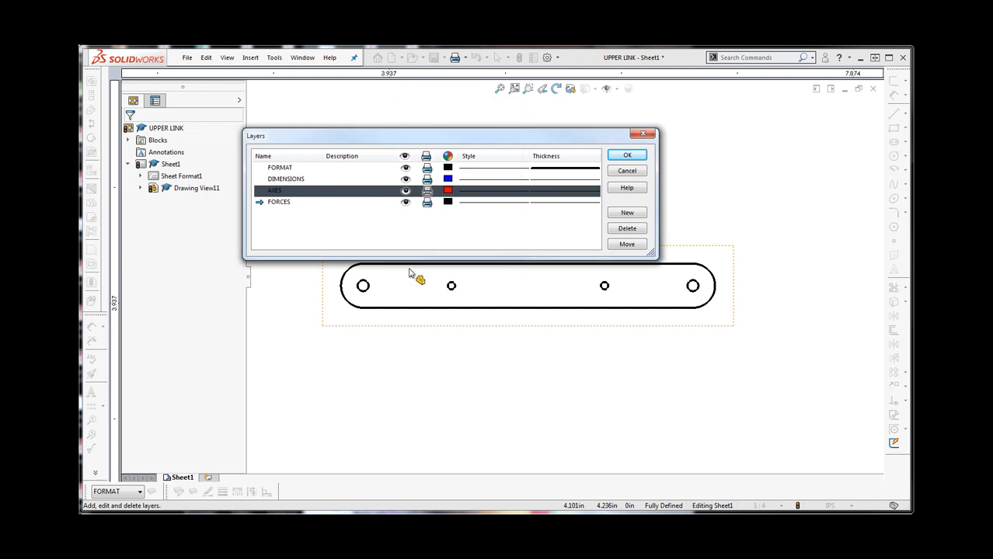
left_click(447, 204)
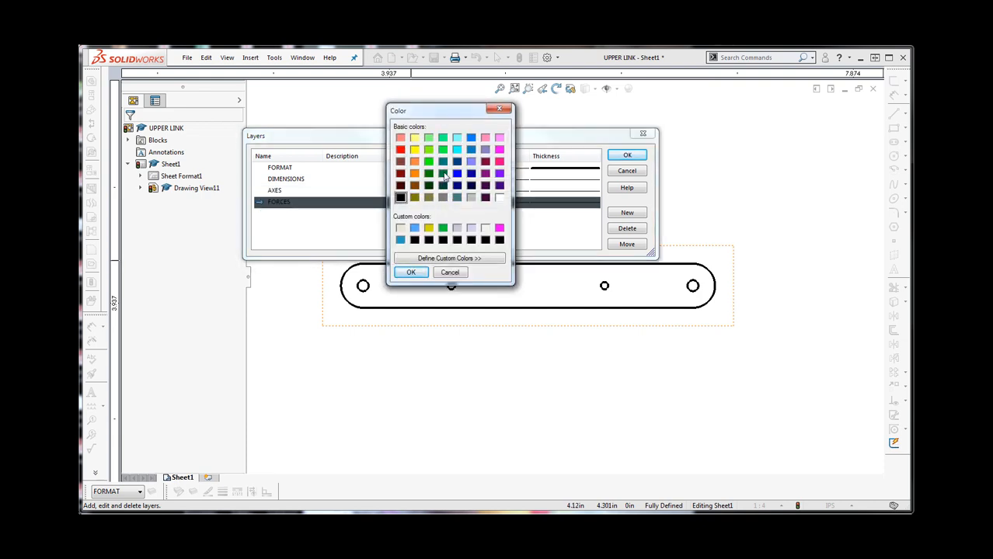
left_click(443, 150)
left_click(411, 272)
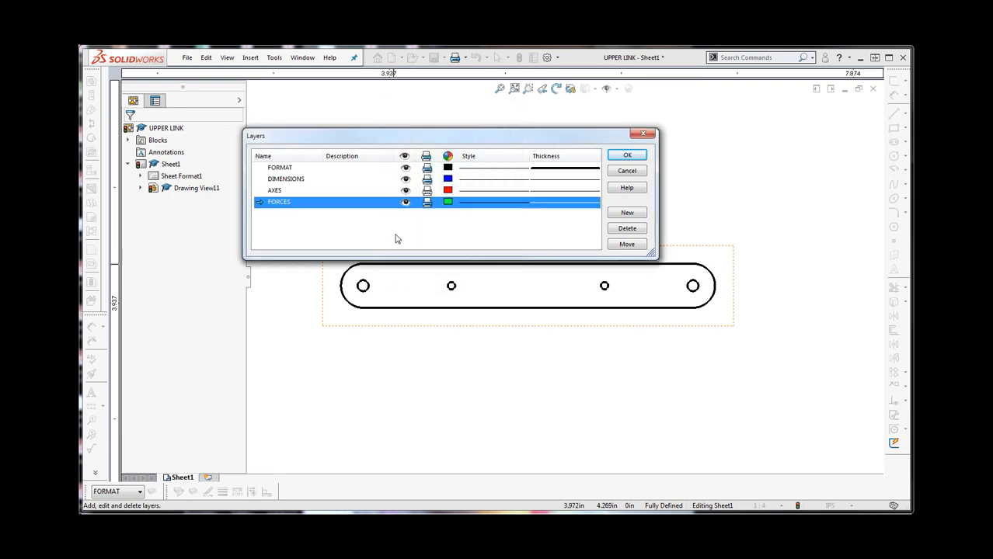
Make DIMENSIONS the active layer and accept the layer settings.
left_click(436, 233)
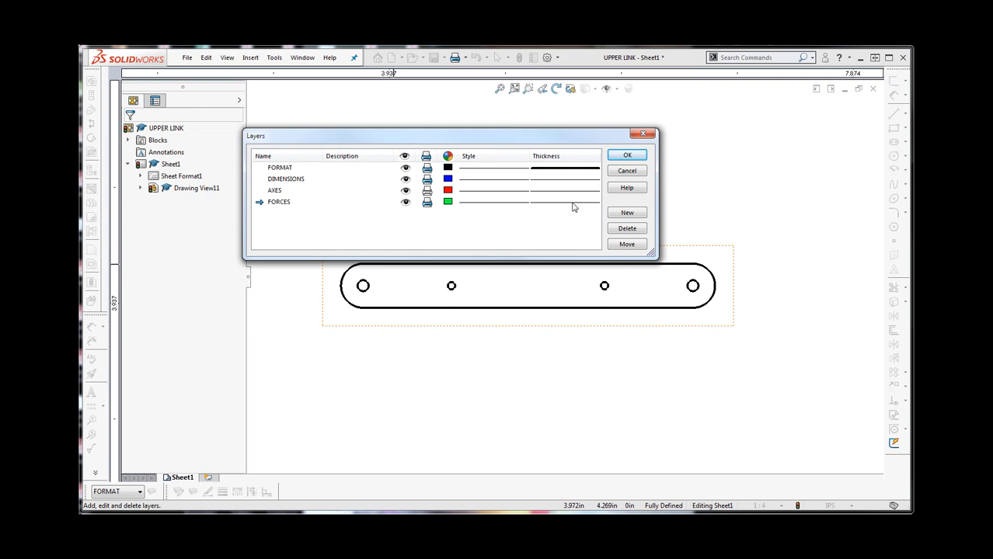
left_click(259, 182)
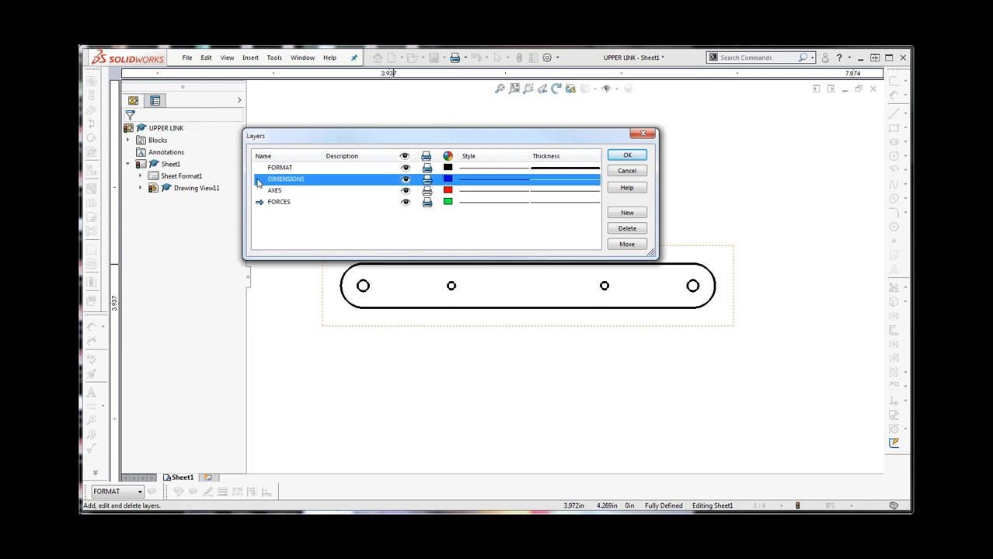
left_click(626, 157)
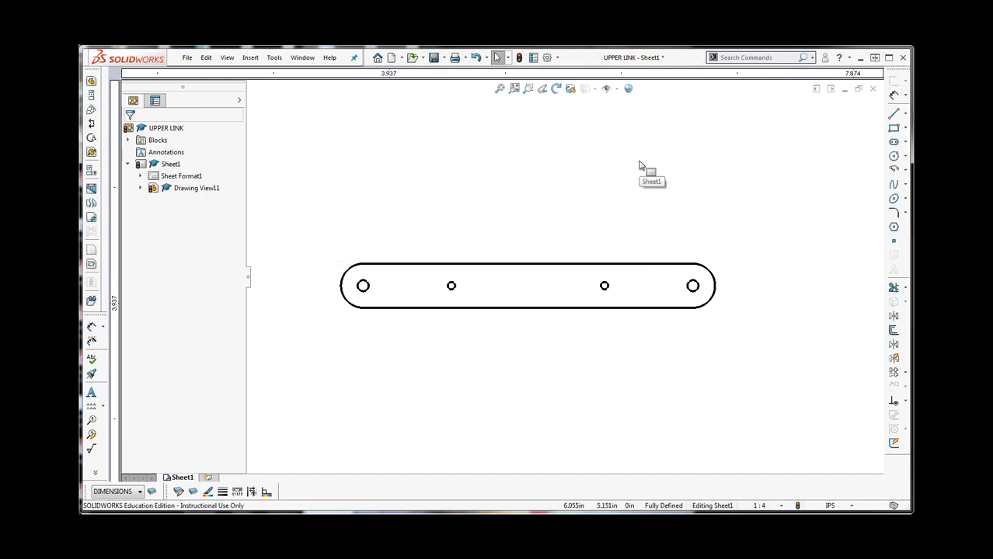
Add horizontal ordinate dimensions below the link, with the leftmost hole as the zero origin, to the other three holes.
left_click(905, 95)
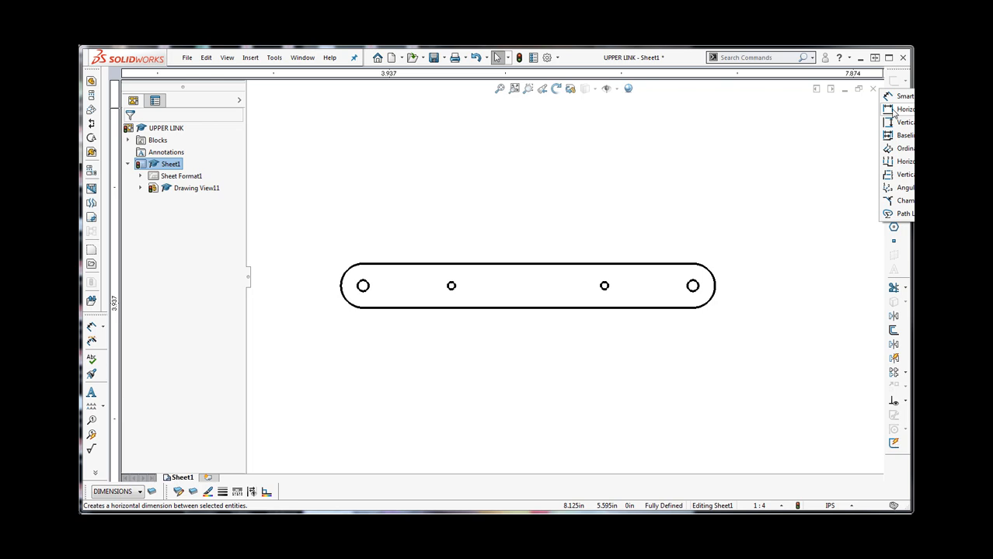
left_click(901, 161)
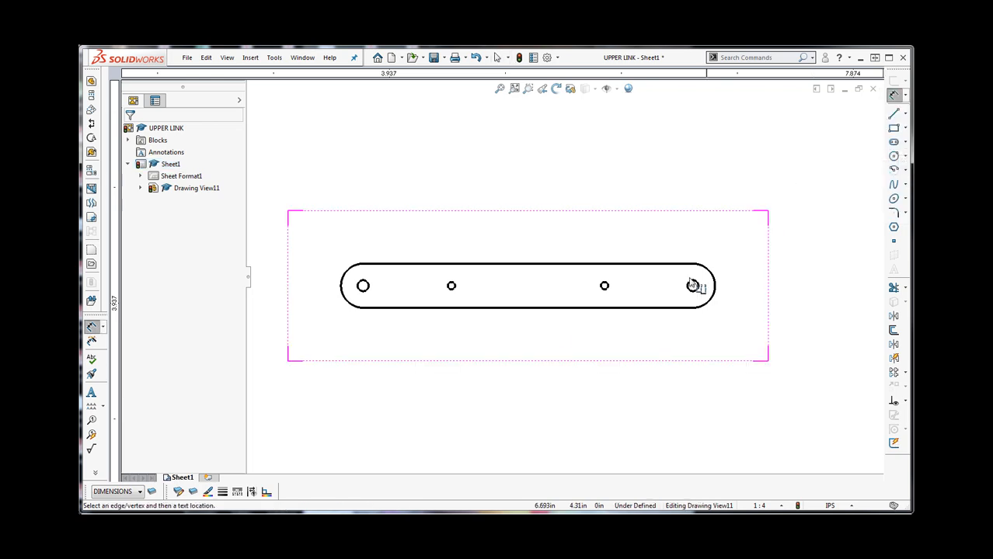
left_click(362, 291)
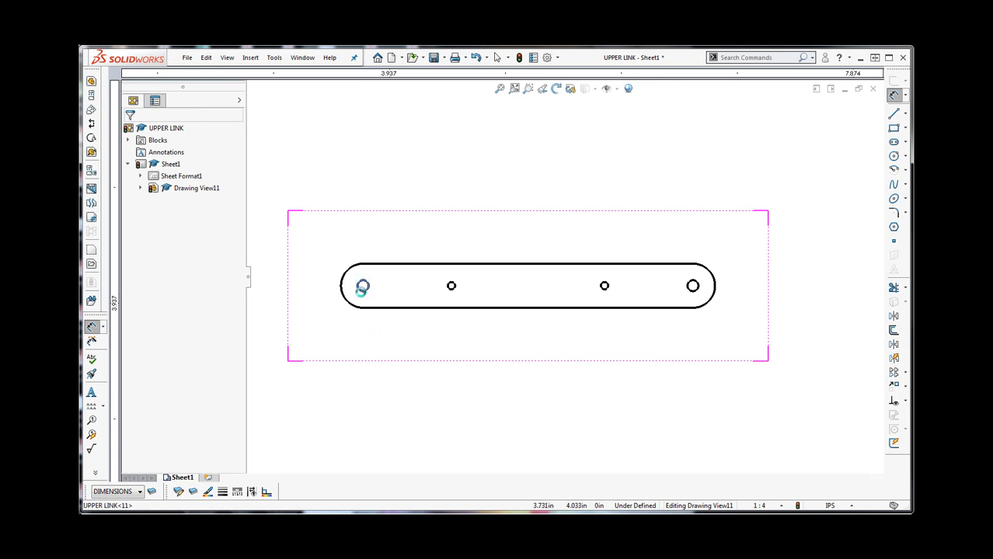
left_click(363, 368)
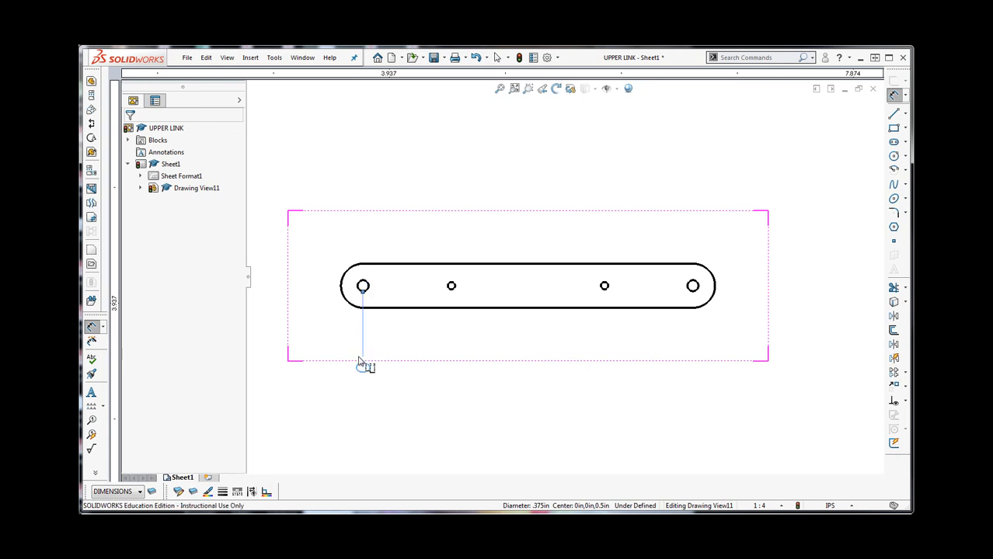
left_click(454, 288)
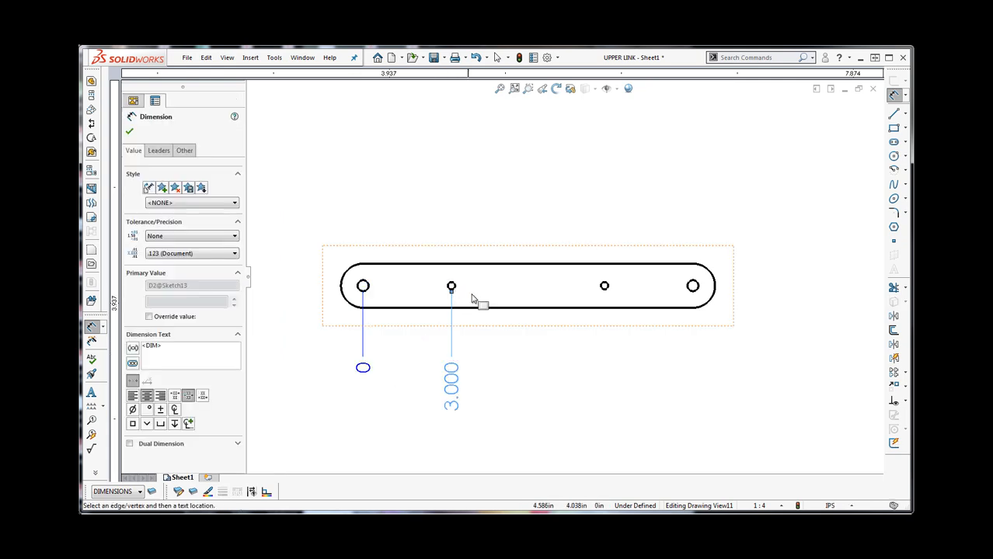
left_click(606, 287)
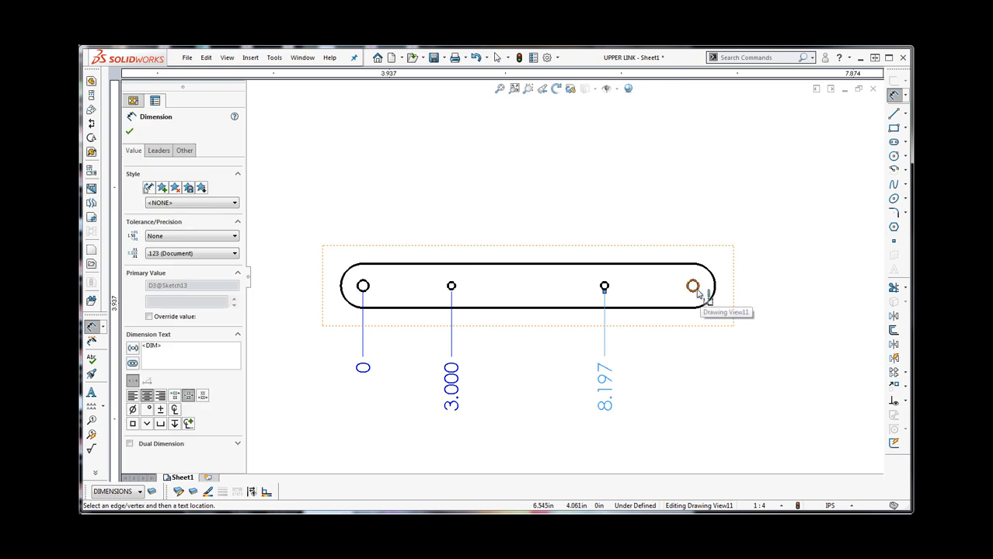
left_click(693, 288)
key("Escape")
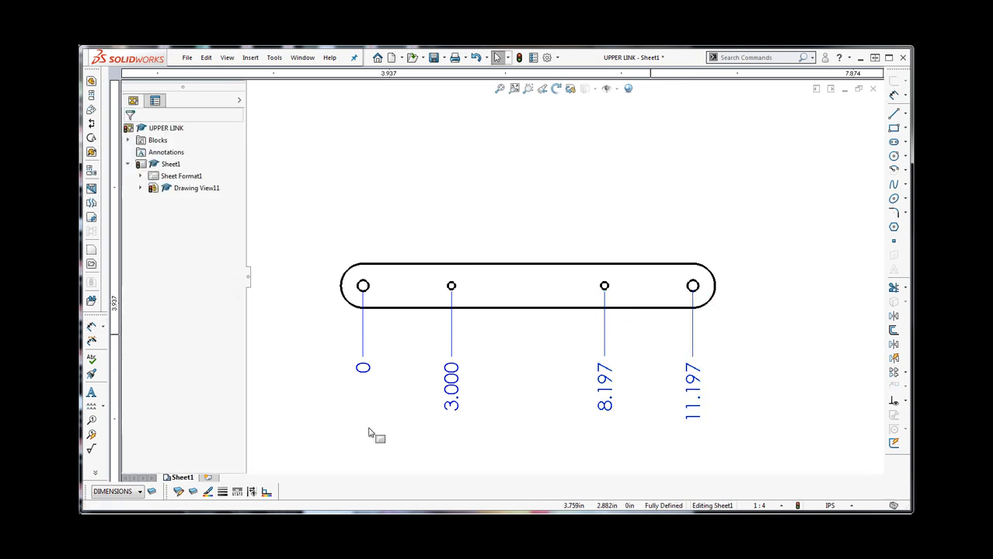
Move the row of ordinate dimensions slightly further below the link.
left_click(366, 371)
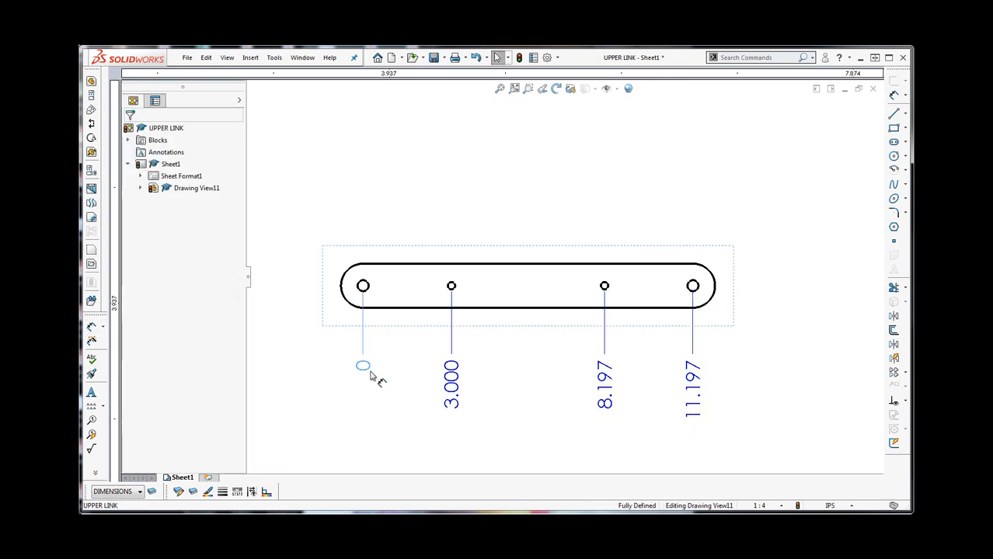
left_click_drag(369, 366, 370, 373)
left_click(305, 358)
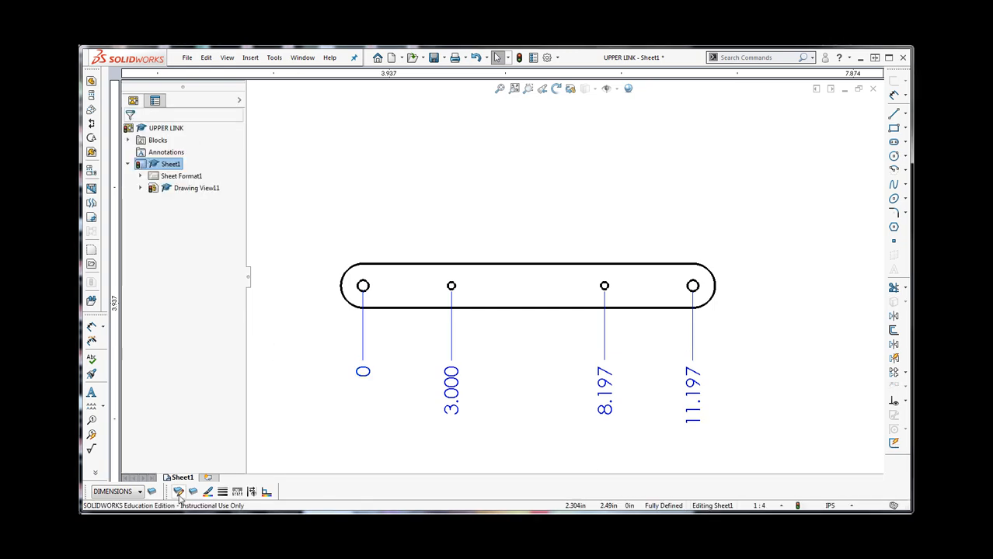
Make AXES the active layer and accept the layer settings.
left_click(153, 491)
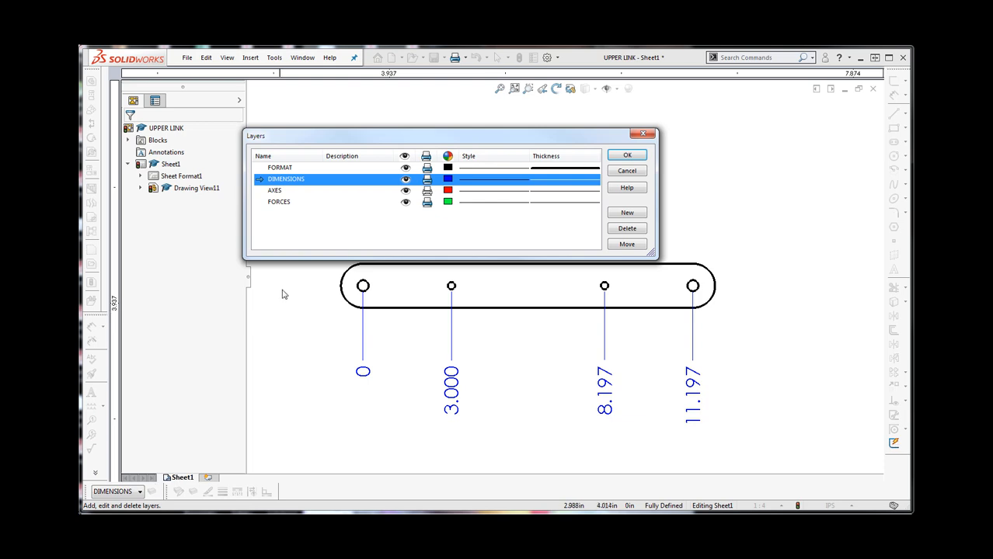
left_click(265, 192)
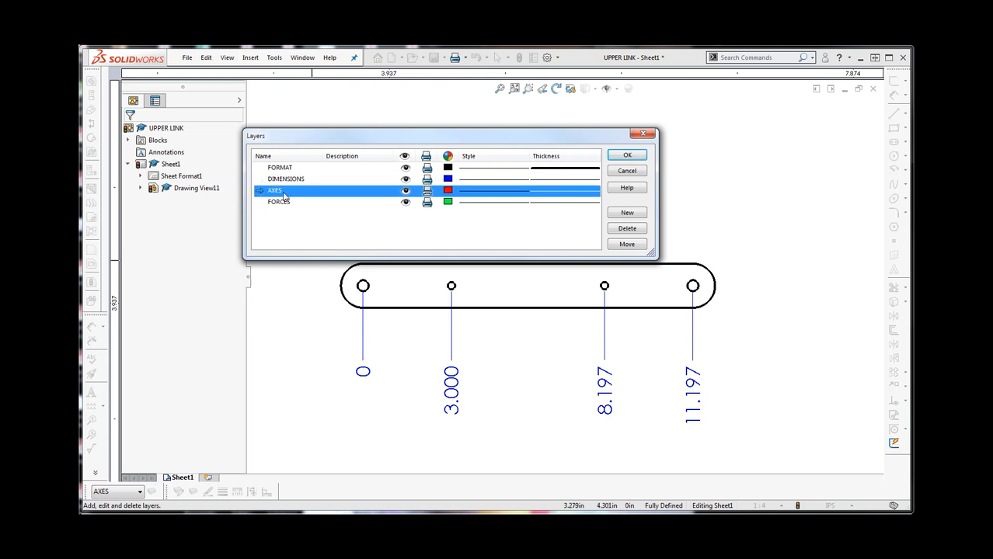
left_click(626, 158)
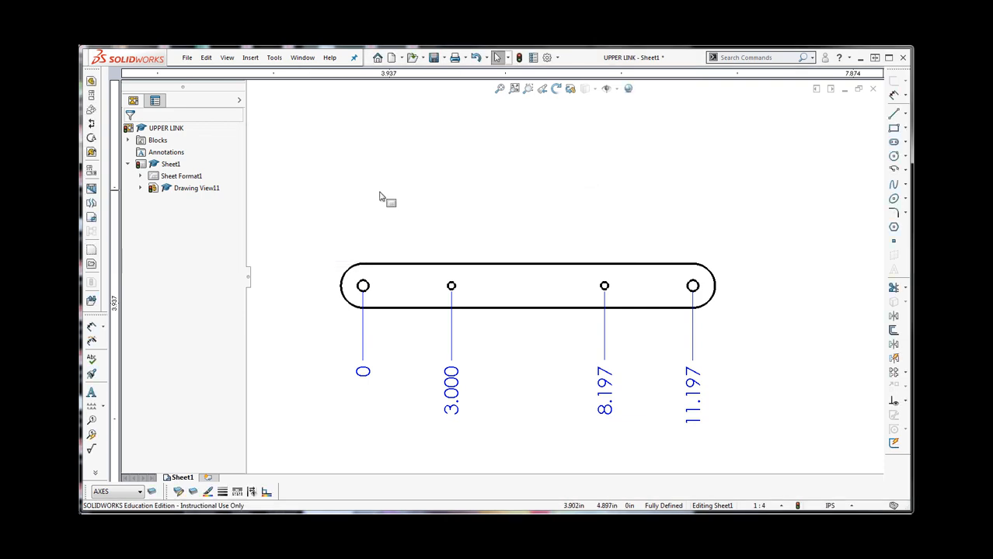
Insert the XY Reference block at scale 0.3 to the lower right of the link, beyond the ordinate dimensions.
left_click(248, 61)
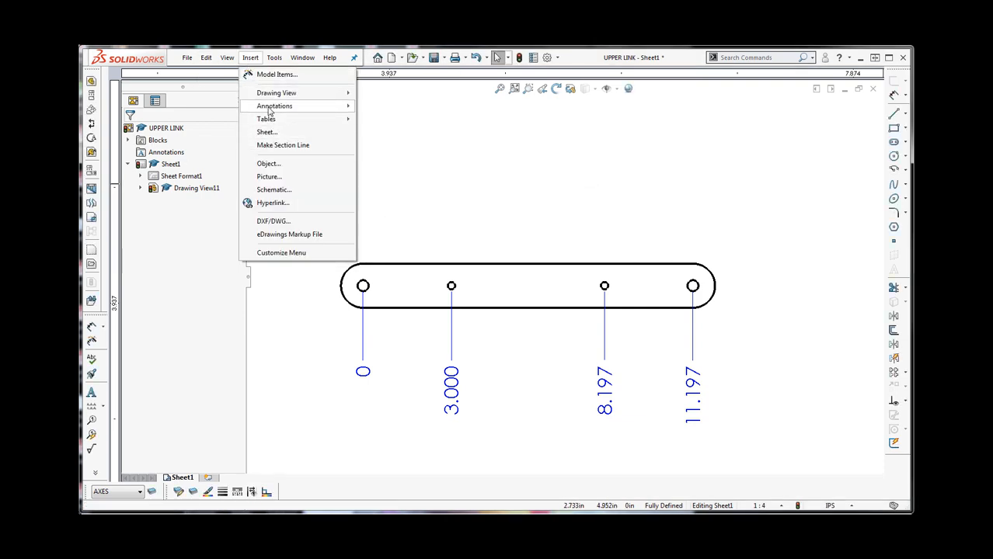
mouse_move(270, 112)
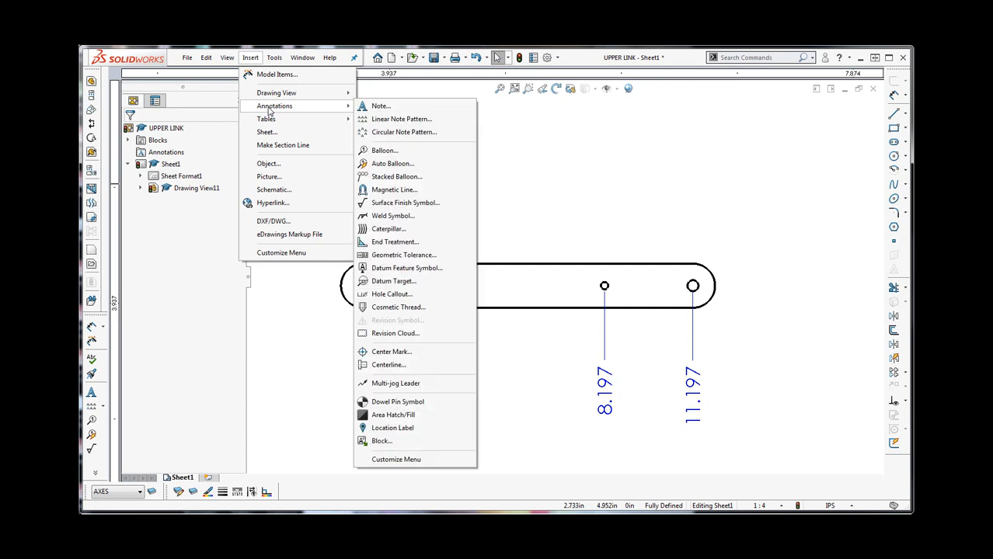
left_click(380, 441)
left_click(250, 237)
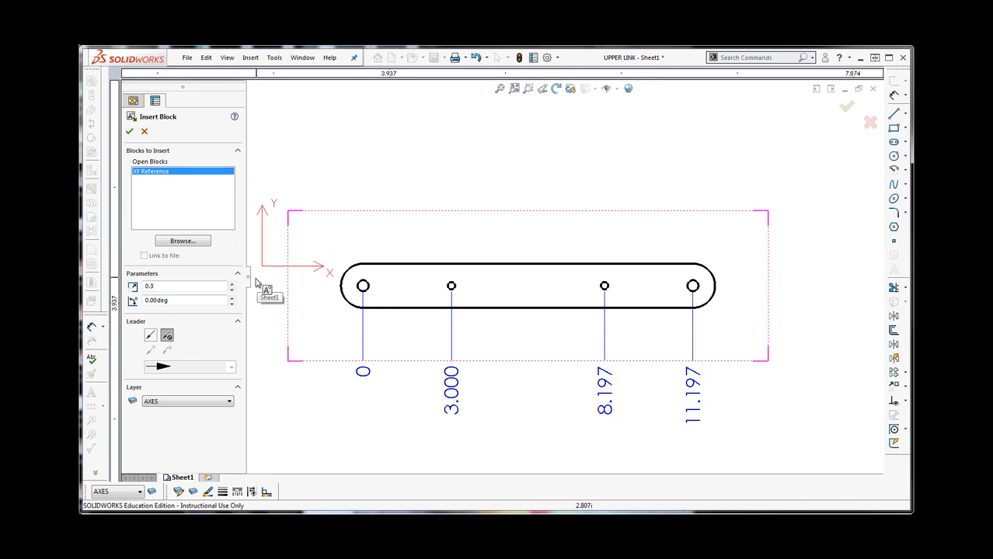
left_click(232, 286)
left_click(232, 285)
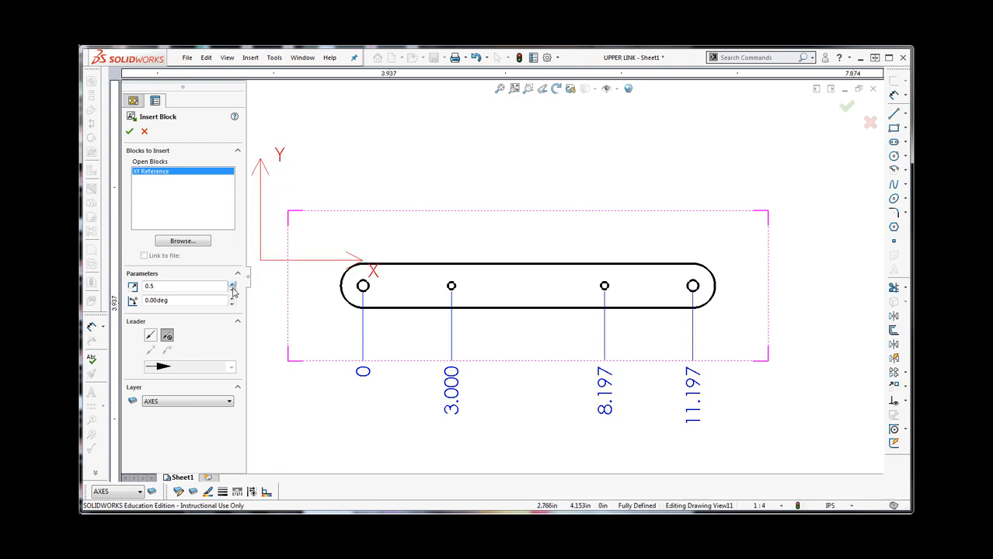
left_click(231, 290)
left_click(230, 291)
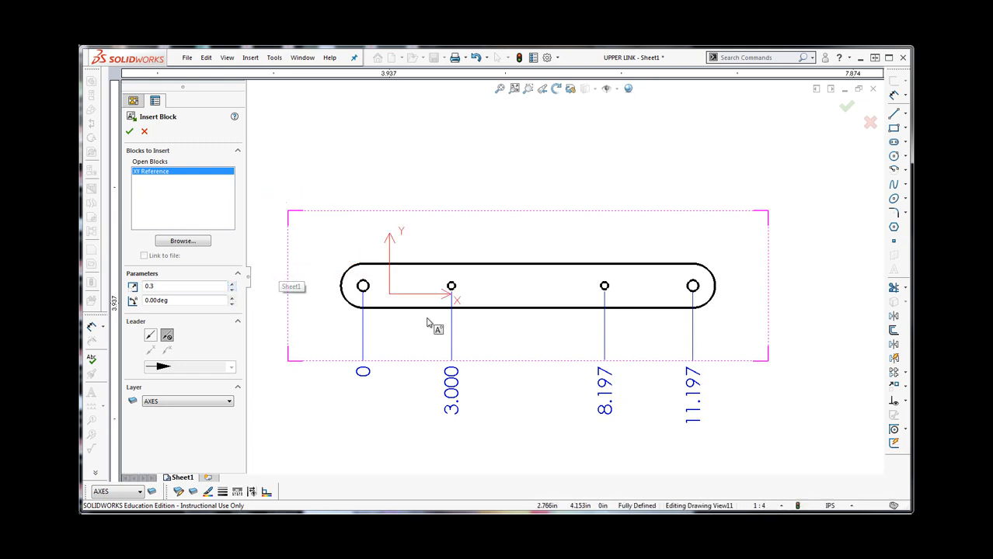
left_click(770, 459)
key("Escape")
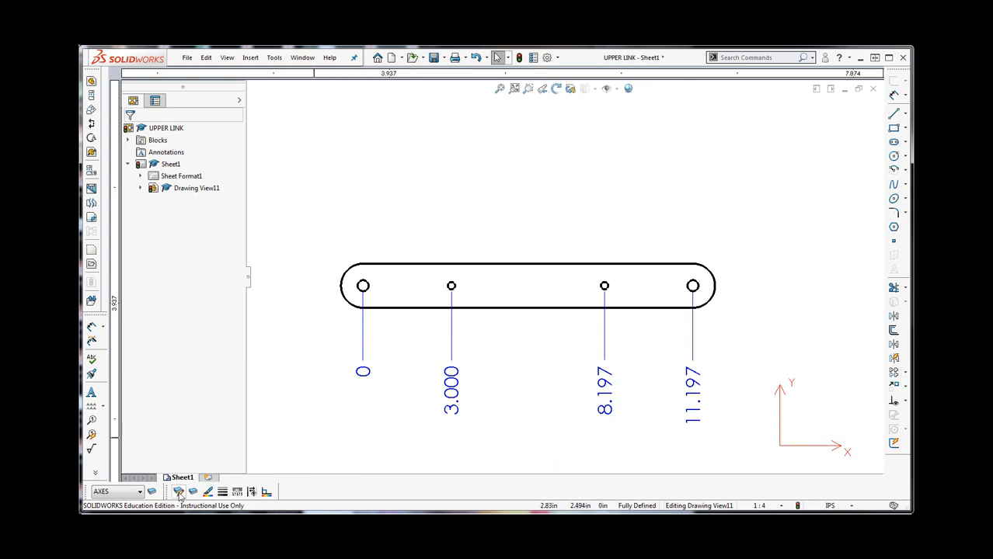
Set the AXES layer's line thickness to 0.0197 in and accept the layer settings.
left_click(153, 493)
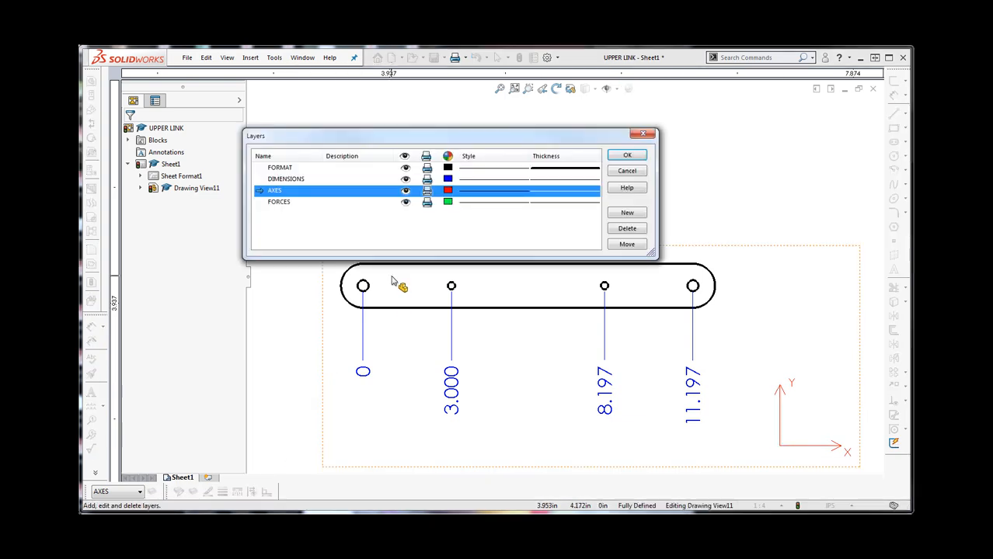
left_click(567, 195)
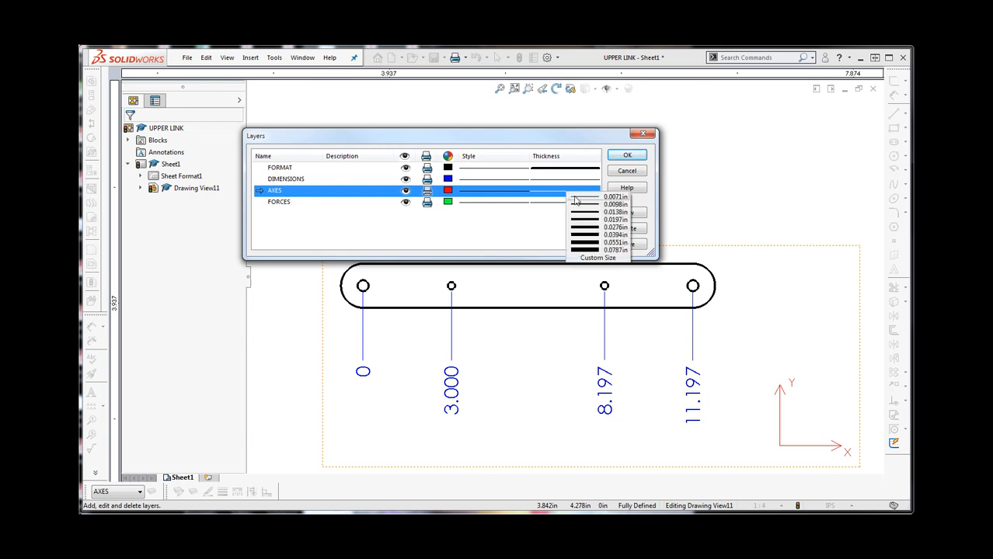
left_click(593, 222)
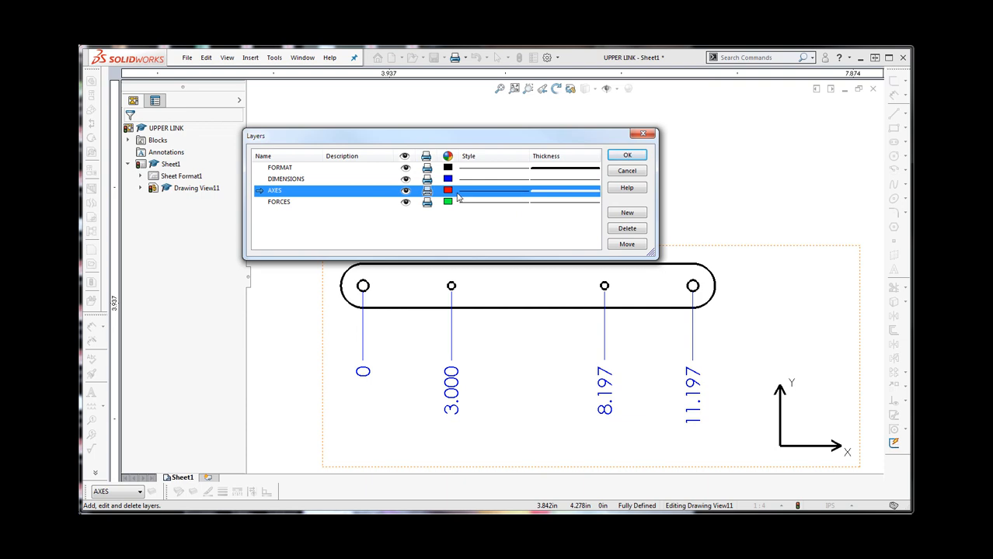
left_click(627, 157)
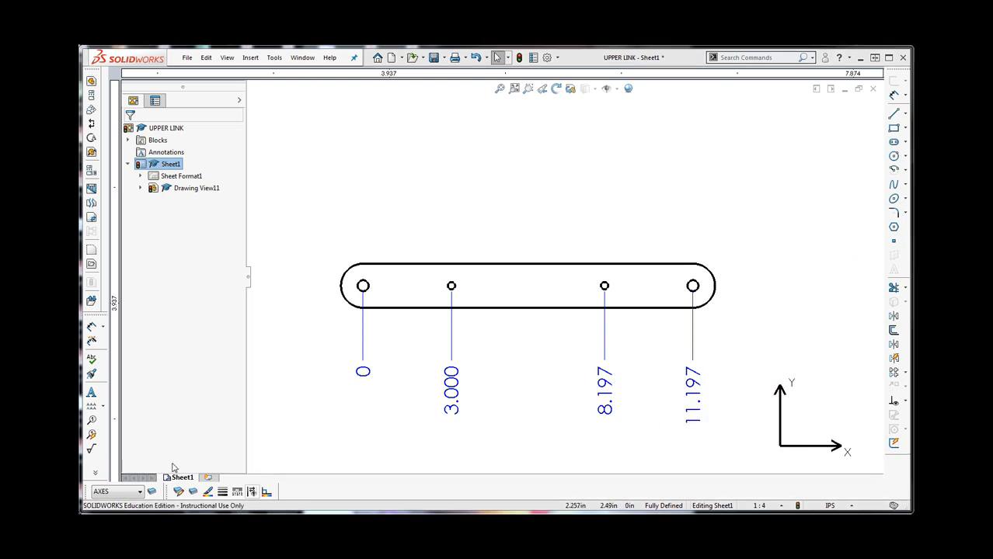
Set the AXES layer's color to red and accept the layer settings.
left_click(153, 493)
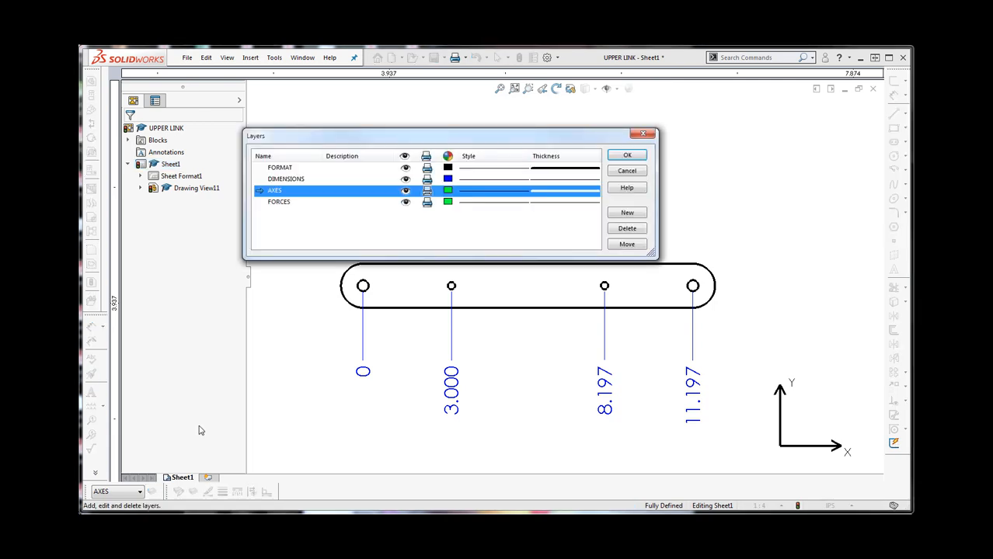
left_click(447, 190)
left_click(401, 149)
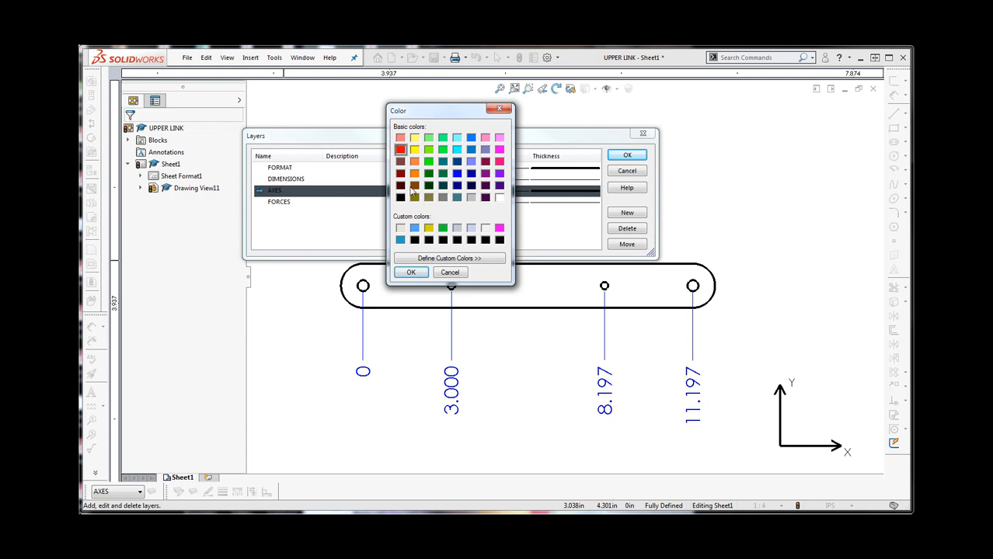
left_click(410, 273)
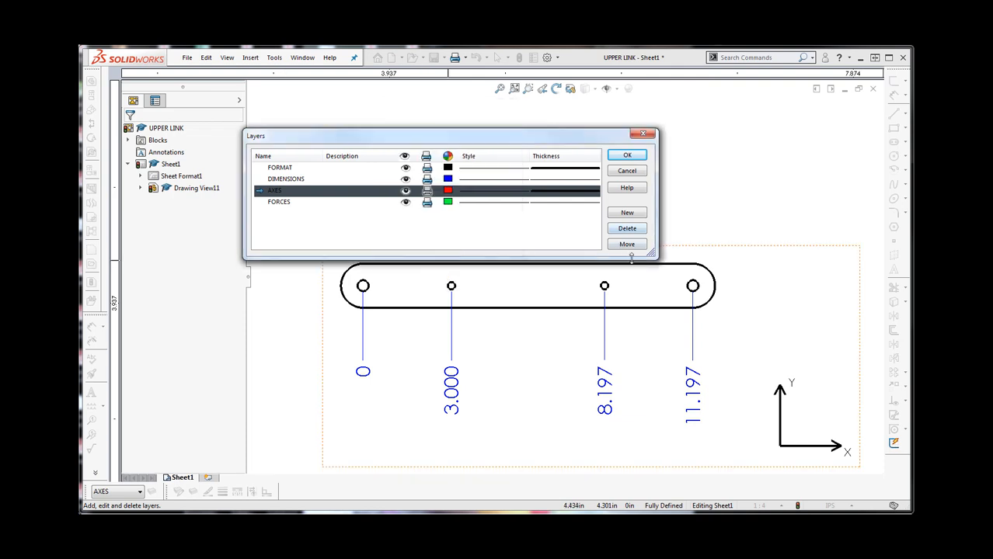
left_click(627, 156)
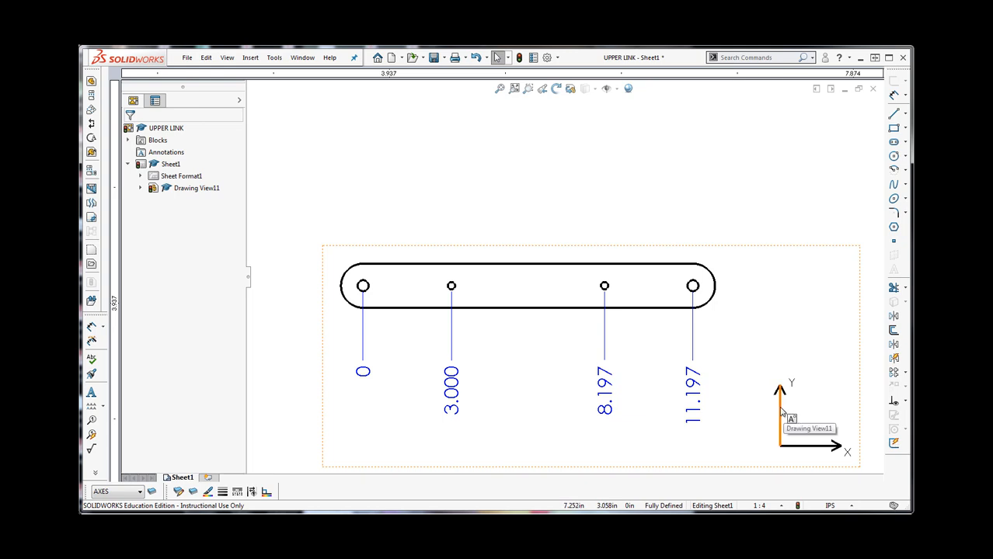
Assign the placed XY Reference block to the AXES layer.
left_click(781, 406)
scroll(237, 290, "down", 3)
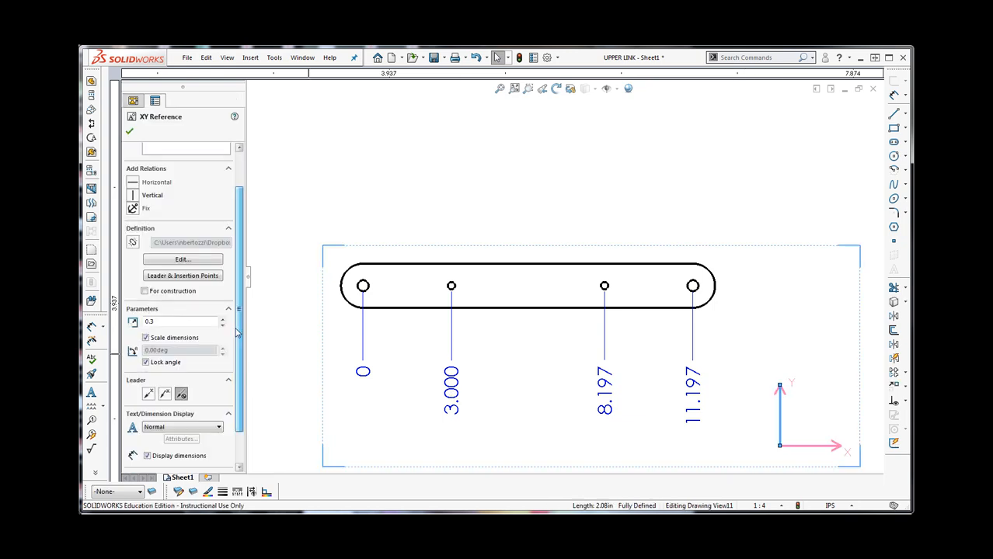
left_click(220, 450)
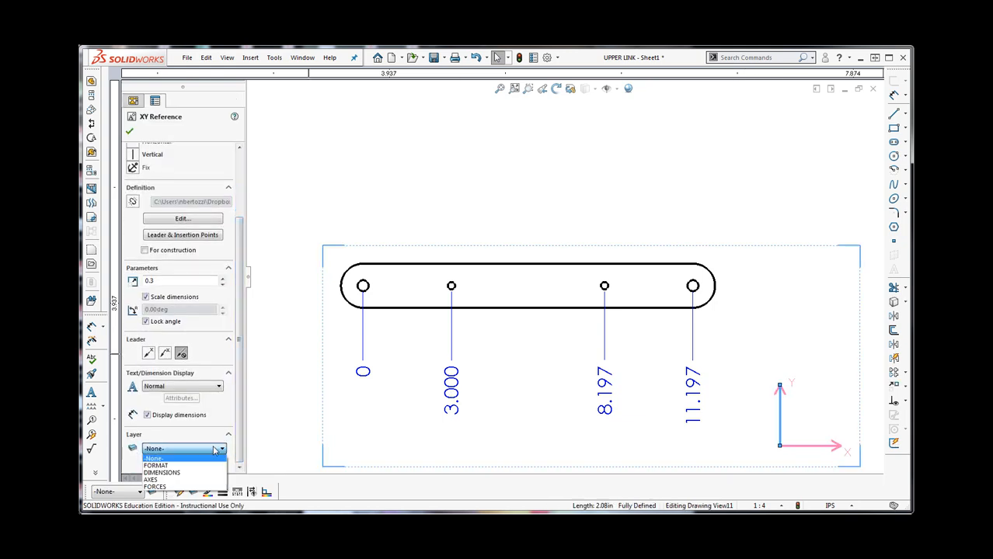
left_click(161, 458)
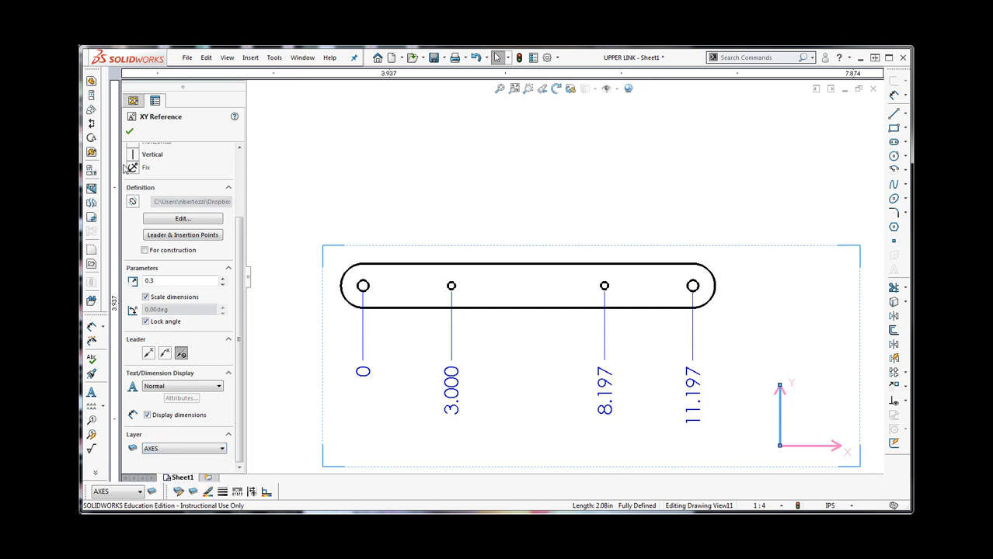
left_click(130, 132)
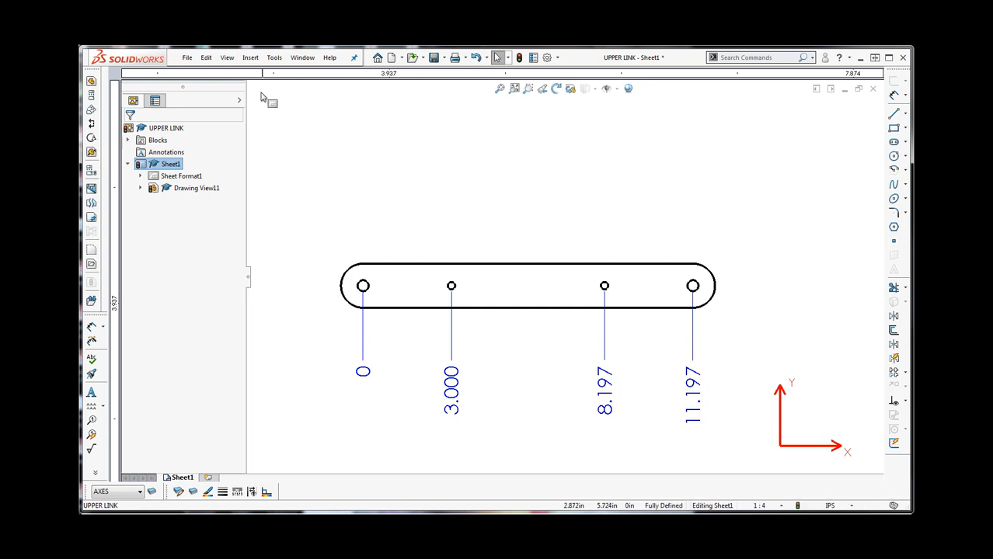
Load the block file FORCE 1.SLDBLK from the Dropbox folder for insertion into the drawing.
left_click(250, 59)
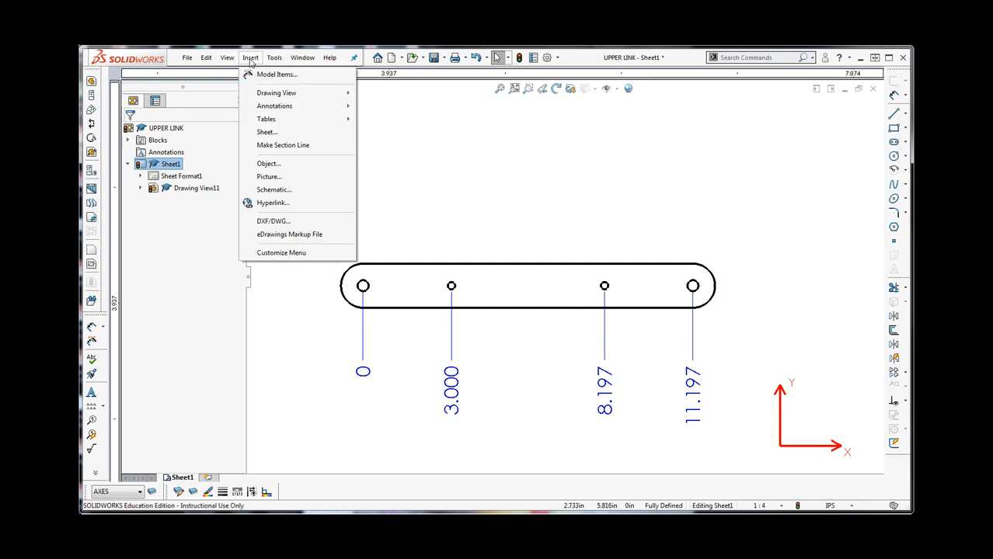
mouse_move(273, 107)
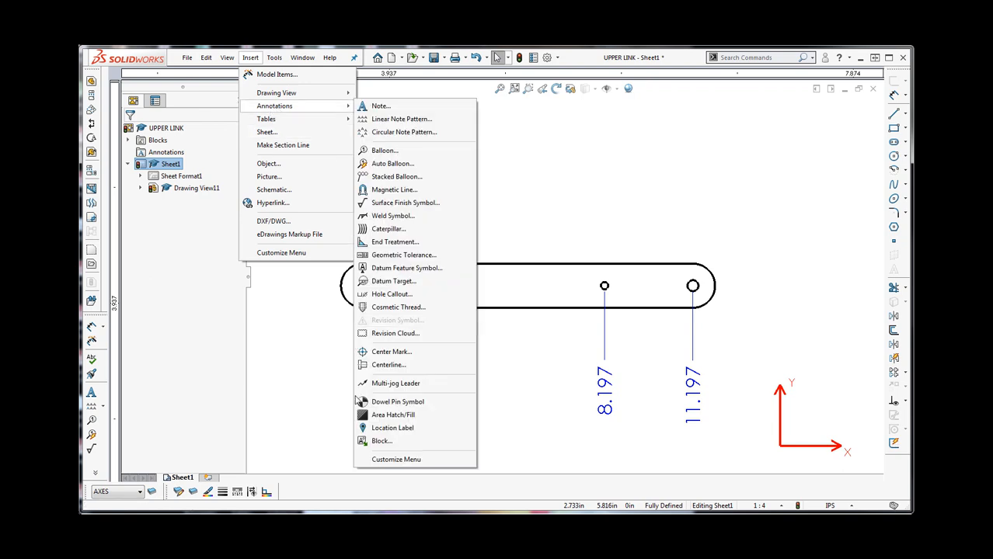
left_click(371, 440)
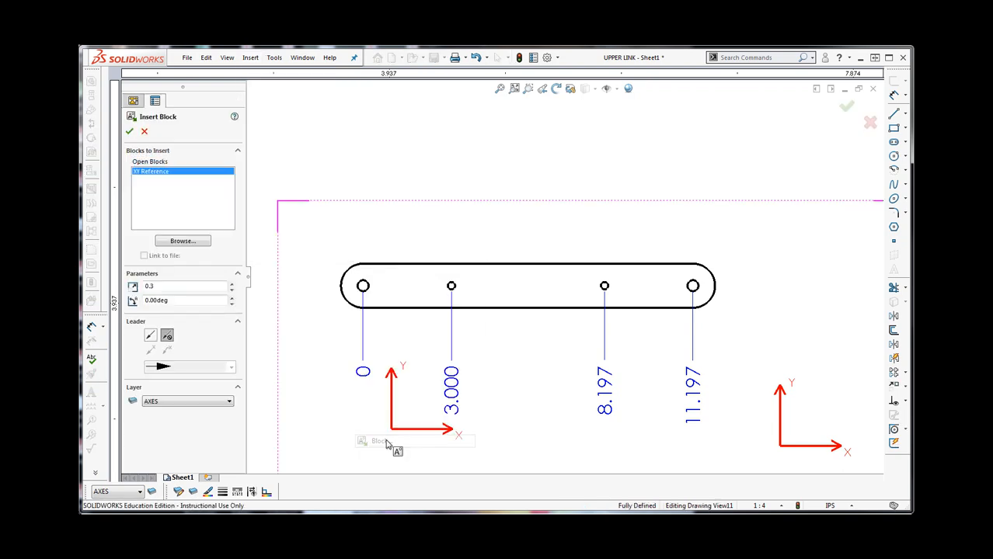
left_click(181, 242)
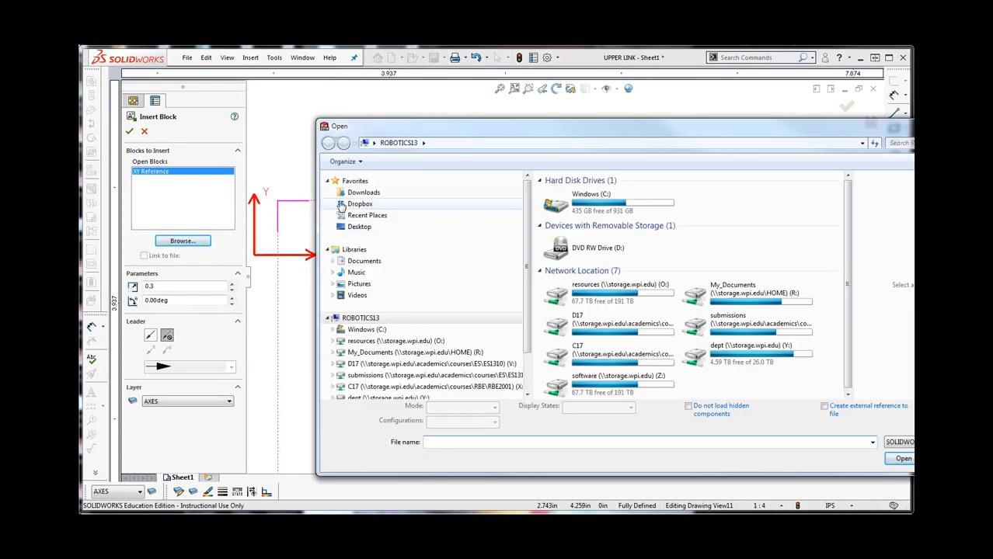
left_click(342, 205)
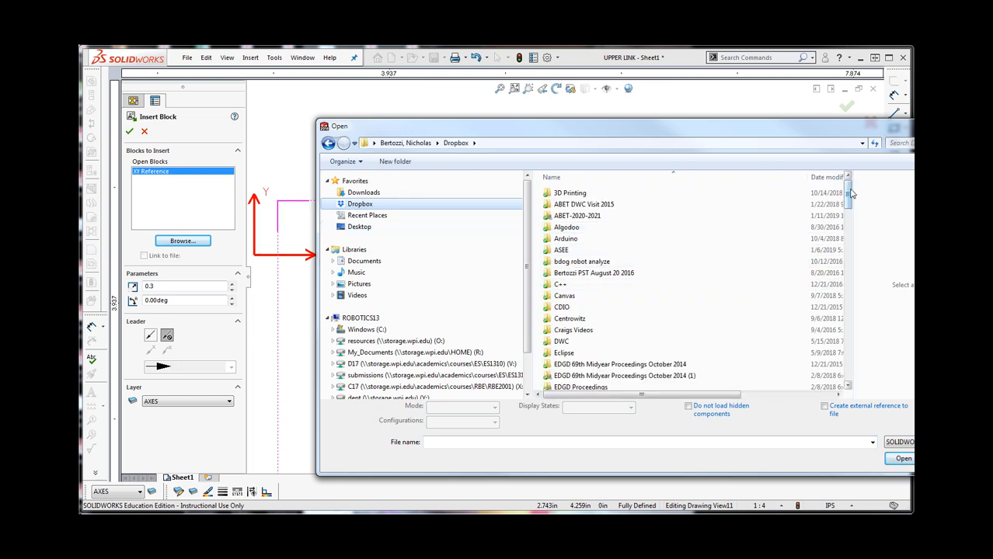
left_click_drag(851, 193, 851, 375)
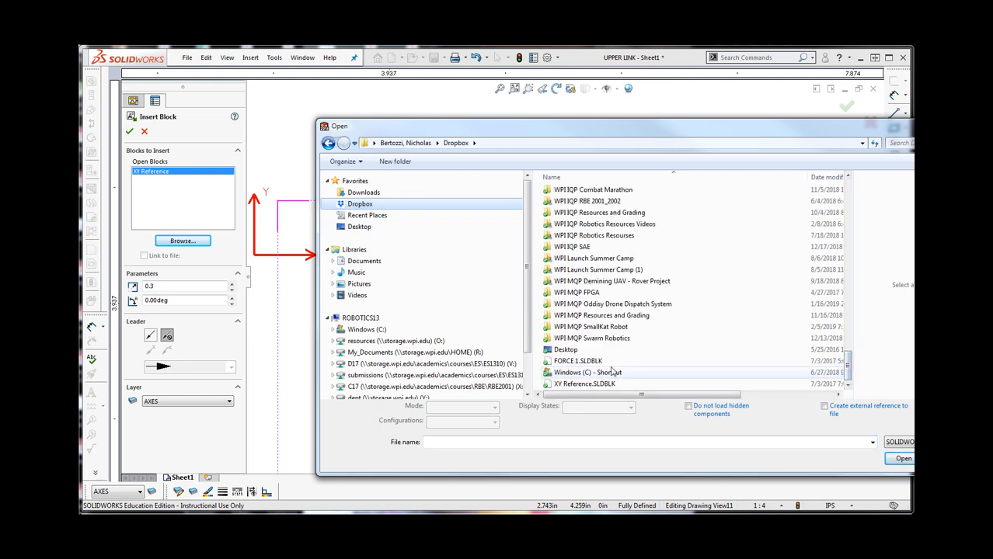
double_click(589, 360)
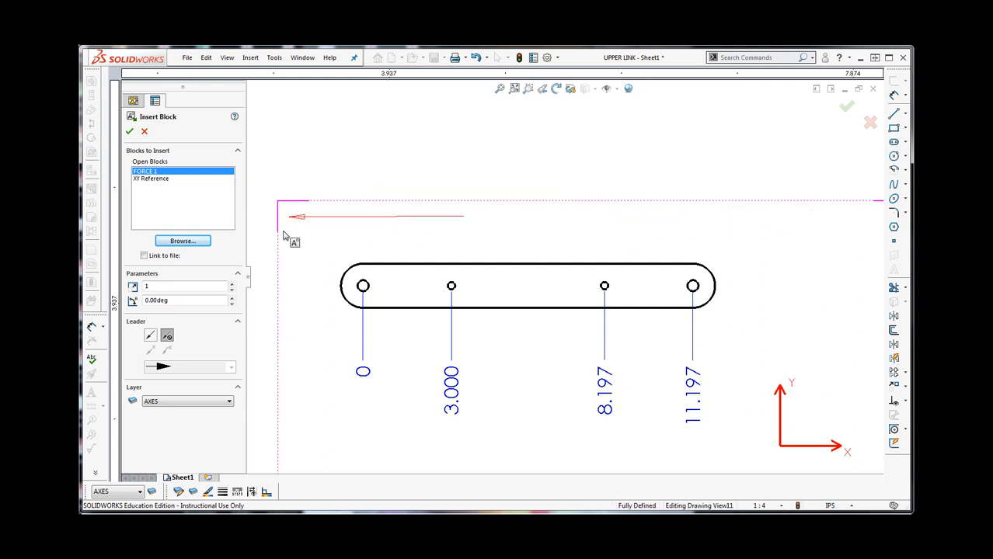
Scale the FORCE 1 block to 0.7 and place one horizontal arrow pointing at the link's right end.
left_click(231, 289)
left_click(232, 290)
left_click(232, 290)
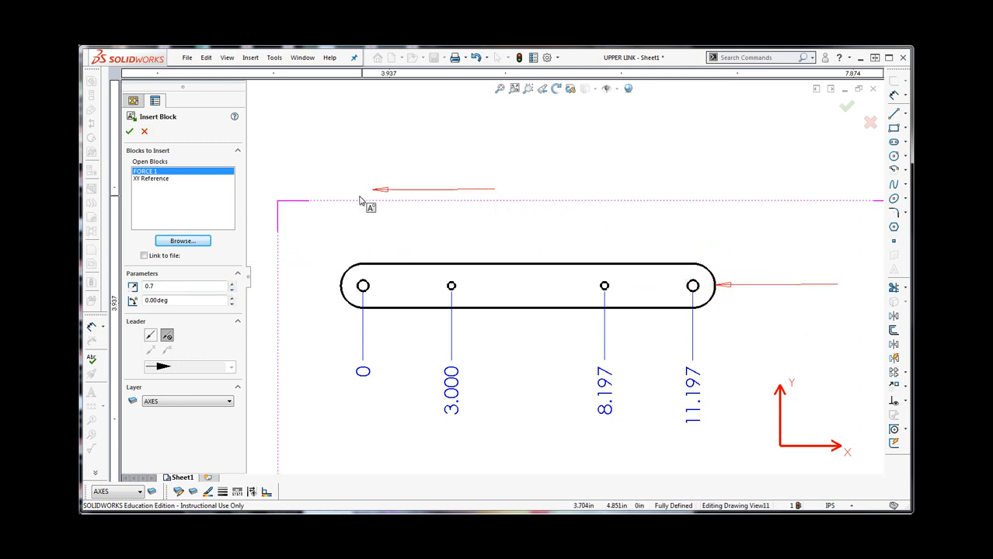
key("Escape")
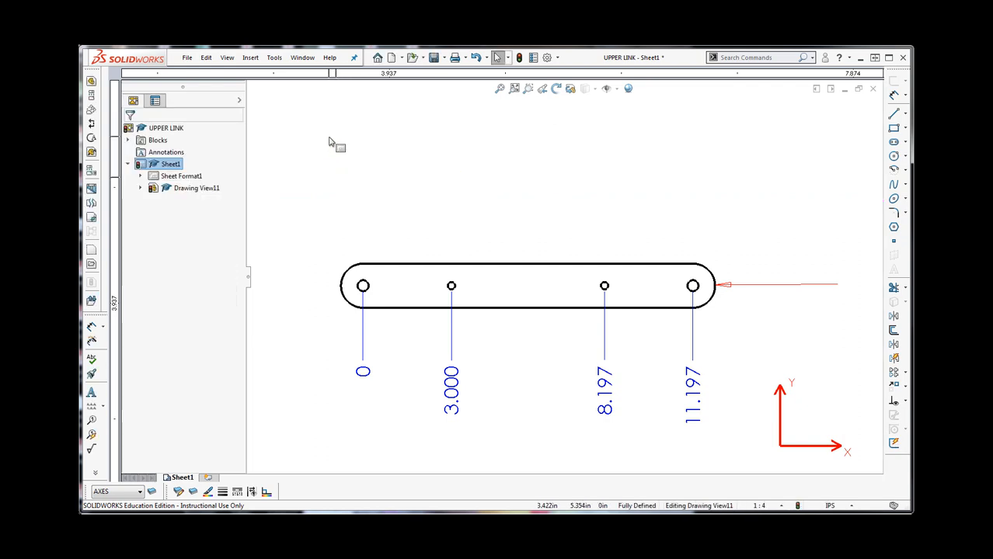
Assign the force arrow at the link's right end to the FORCES layer.
left_click(773, 287)
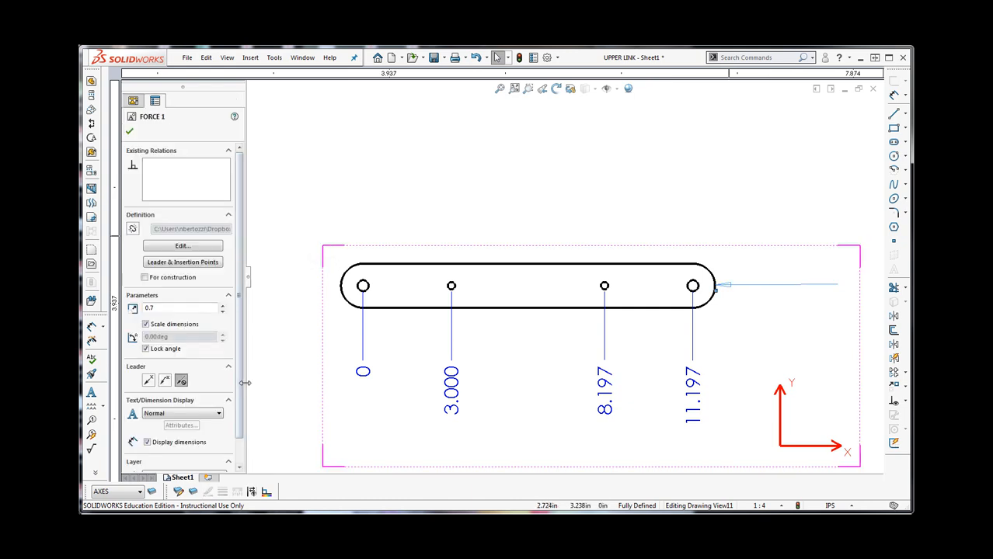
scroll(242, 397, "down", 1)
left_click(222, 450)
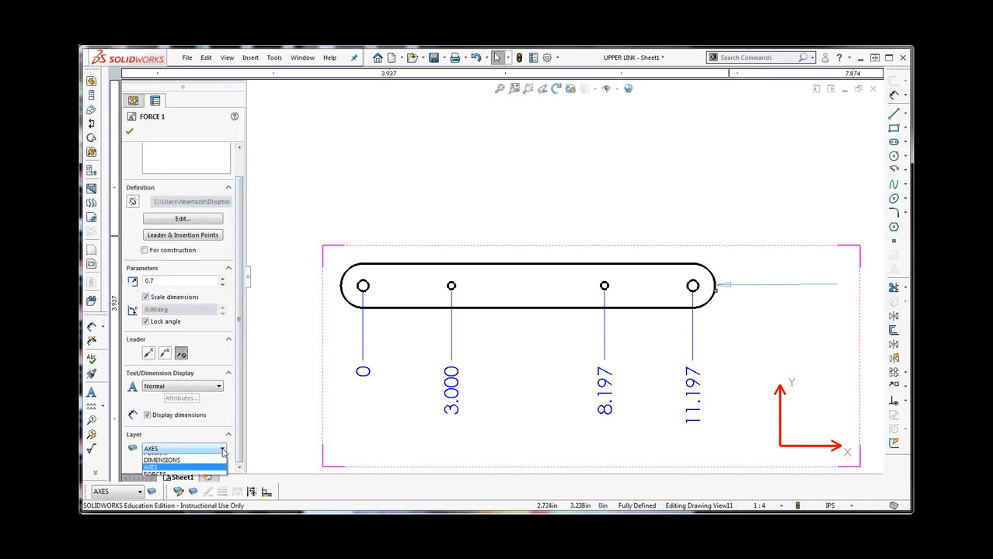
left_click(172, 487)
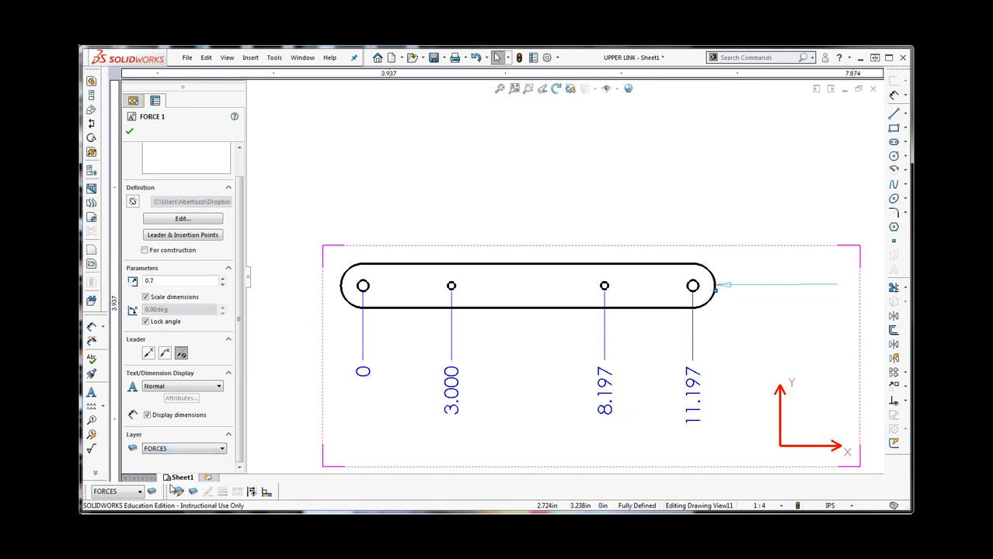
left_click(127, 134)
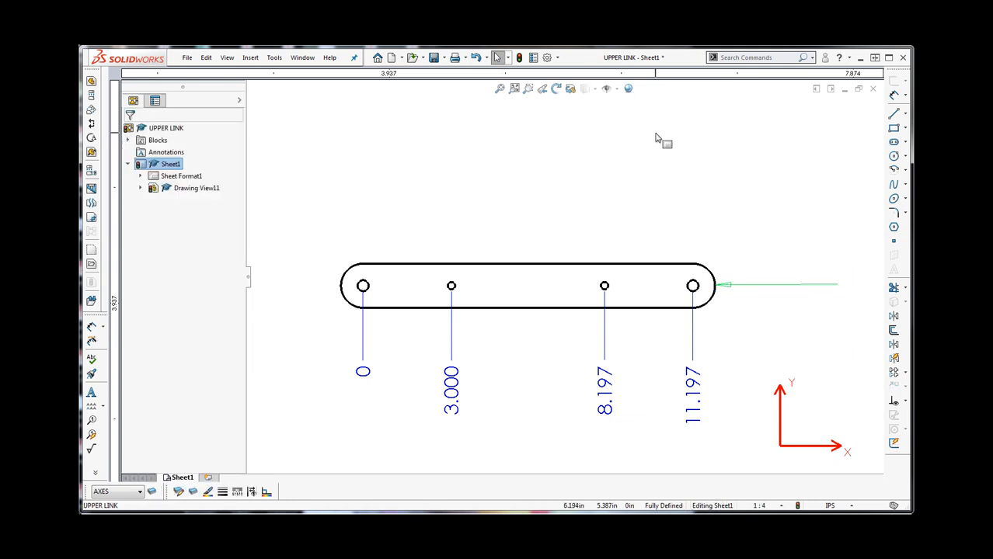
left_click(766, 289)
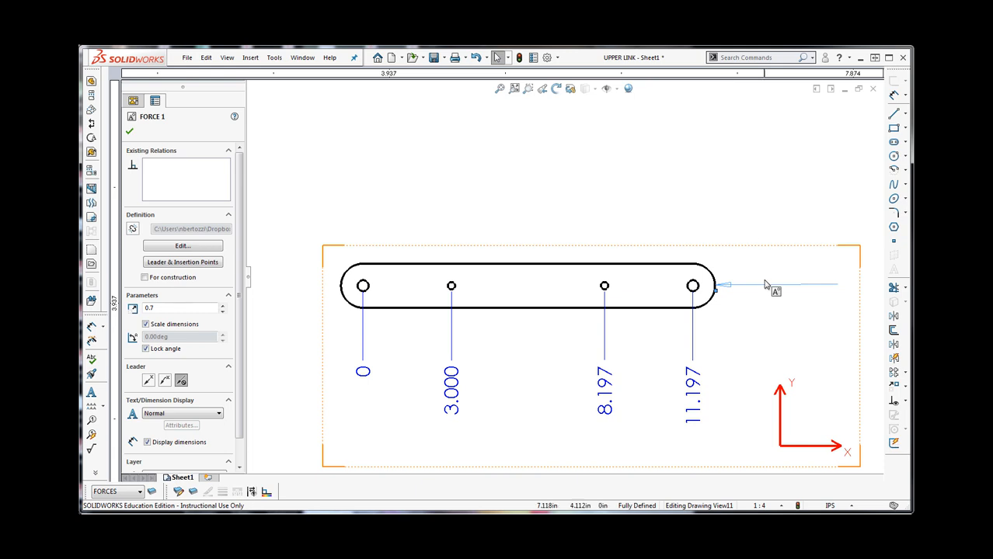
left_click(744, 205)
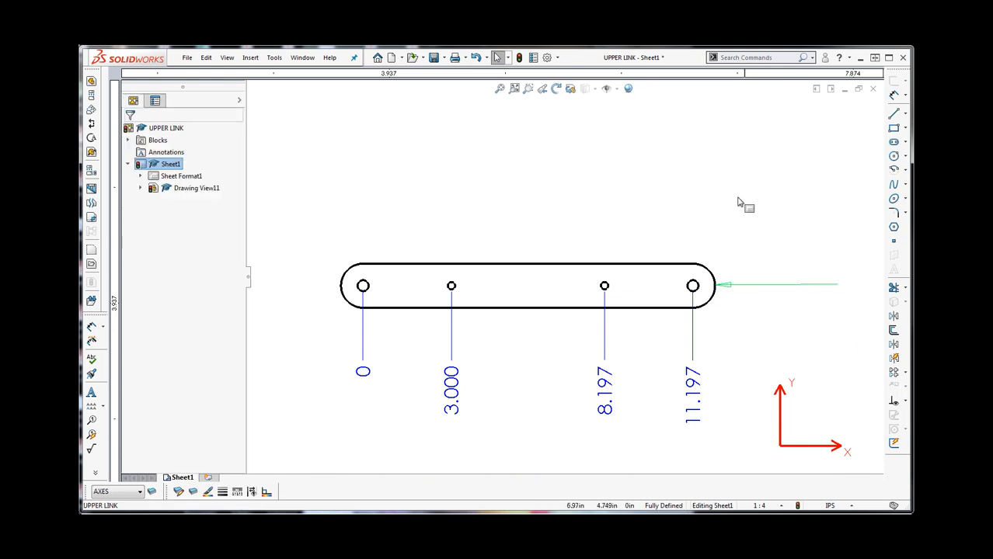
Make FORCES the active layer and set its line thickness to 0.0197in.
left_click(152, 492)
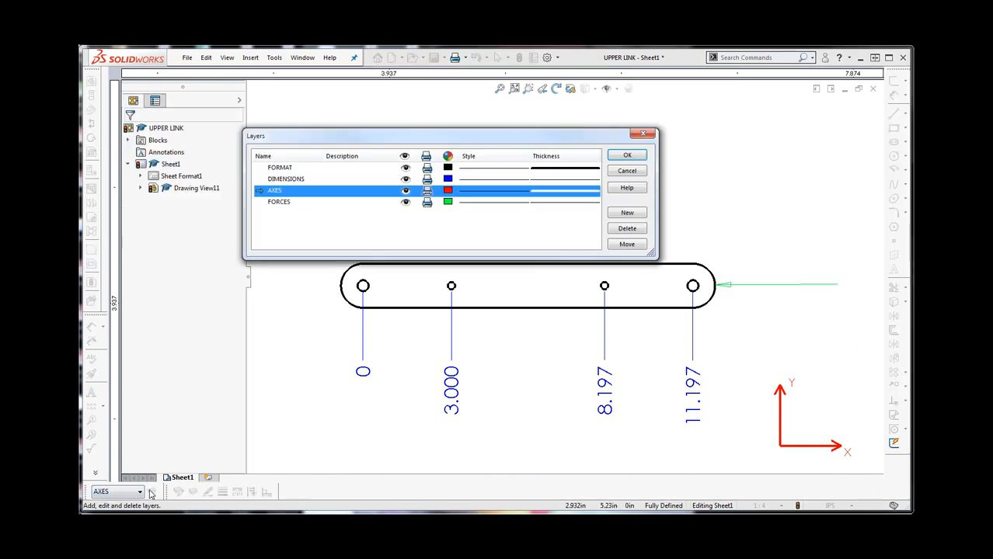
left_click(265, 205)
left_click(260, 205)
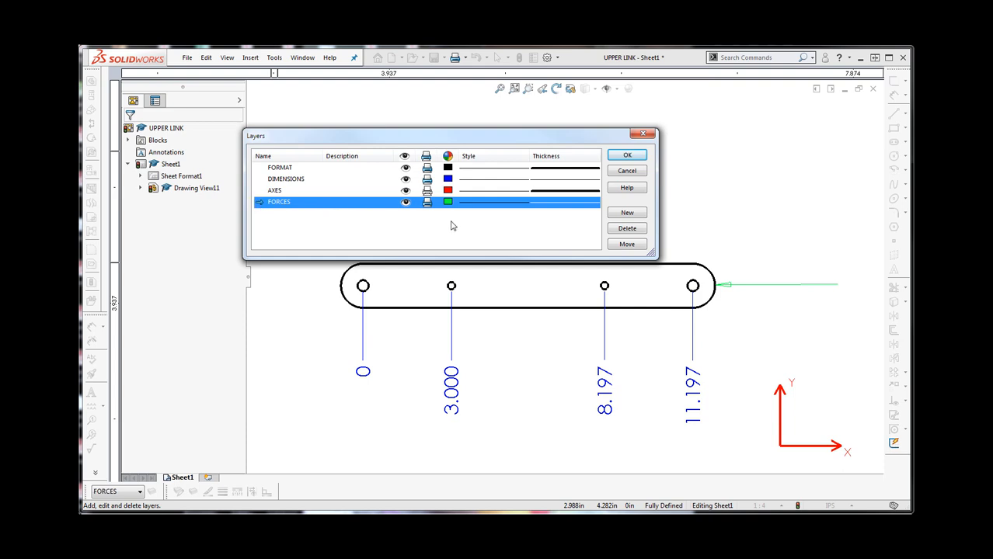
left_click(553, 205)
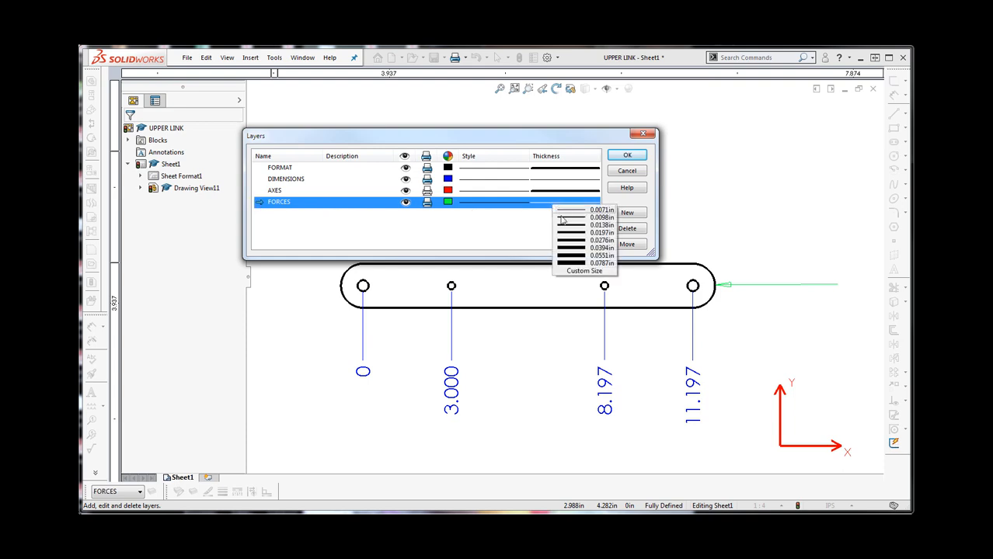
left_click(564, 233)
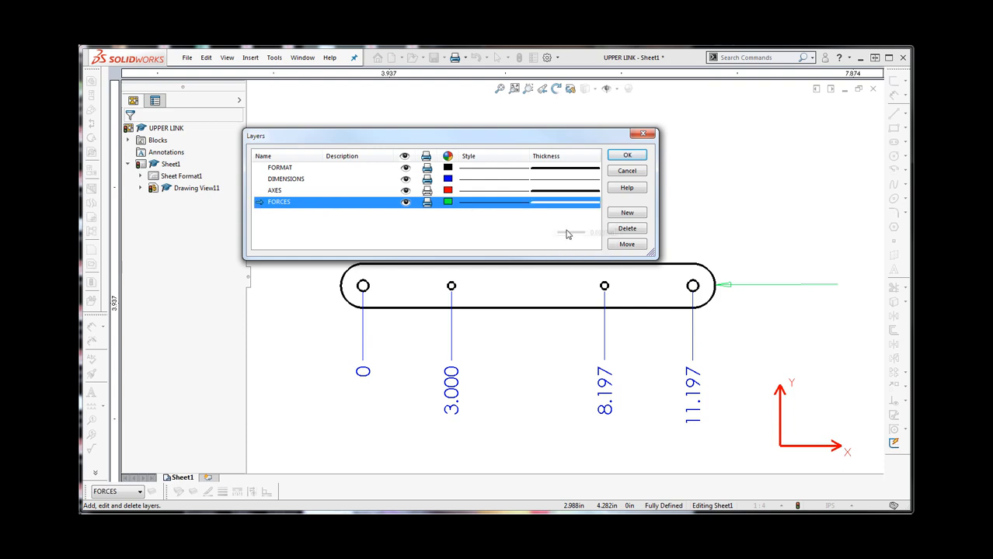
left_click(627, 155)
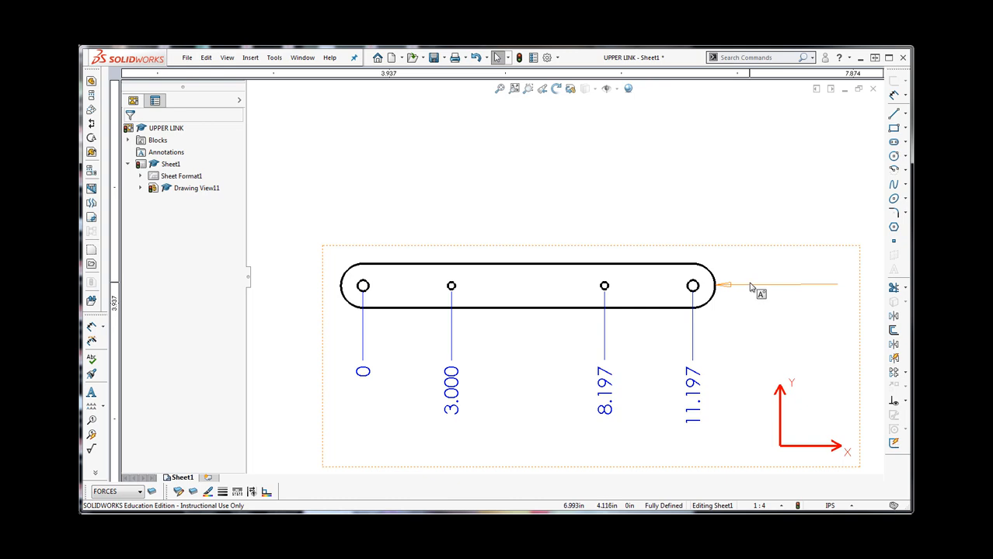
Set the document's leader line thickness for notes to 0.0197in.
left_click(546, 58)
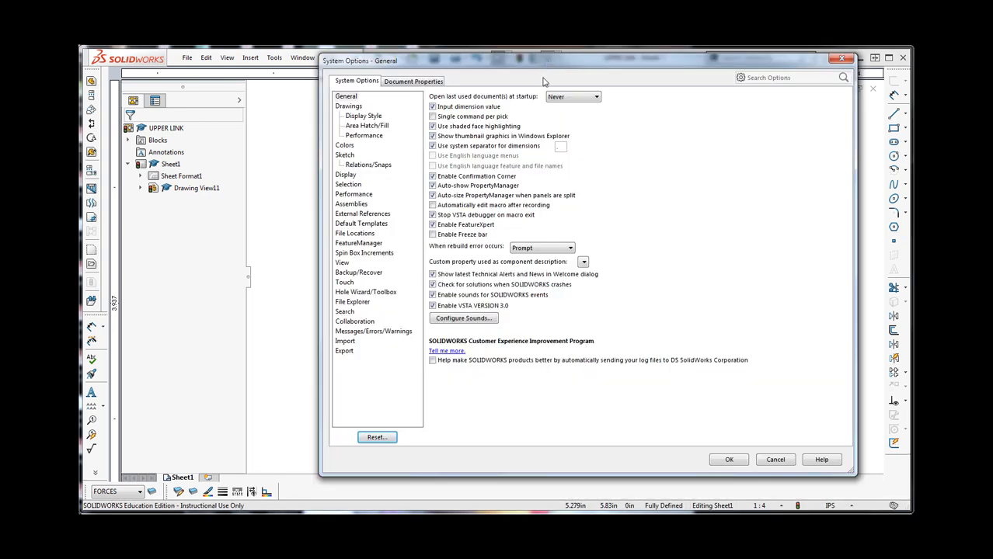
left_click(413, 81)
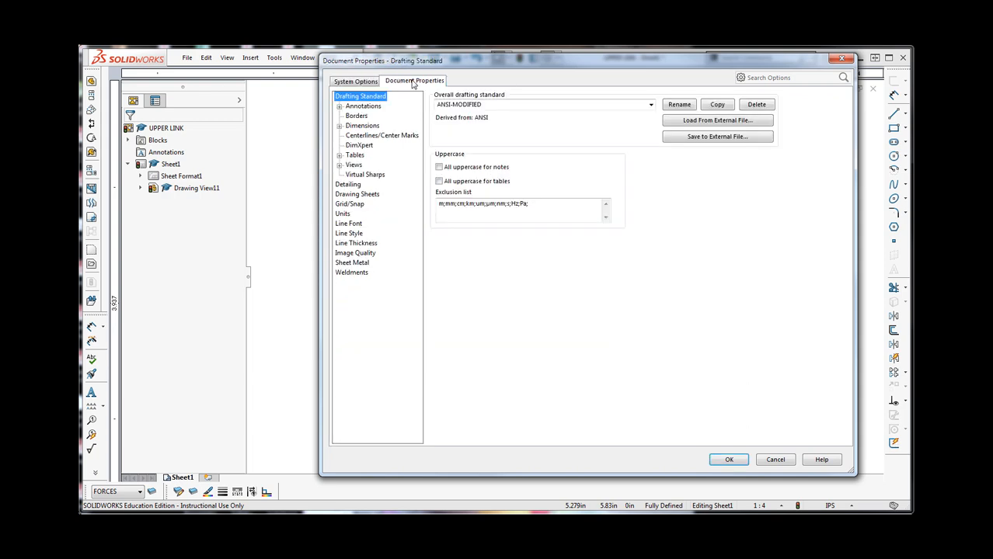
left_click(339, 107)
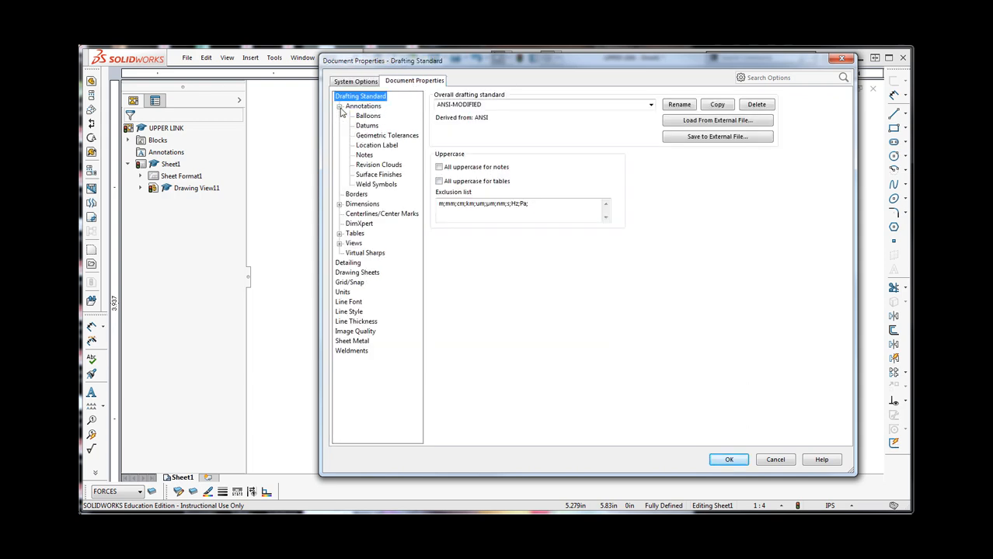
left_click(364, 155)
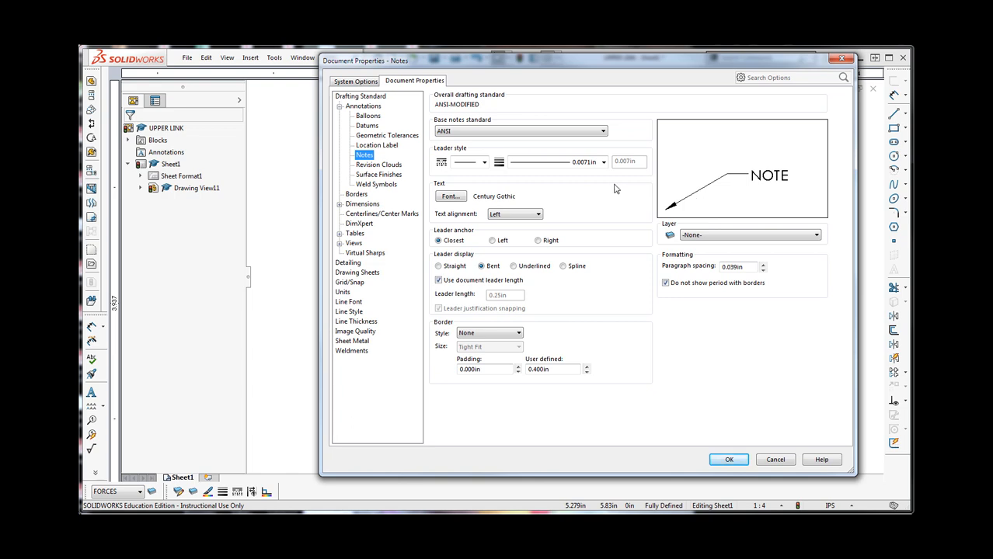
left_click(604, 162)
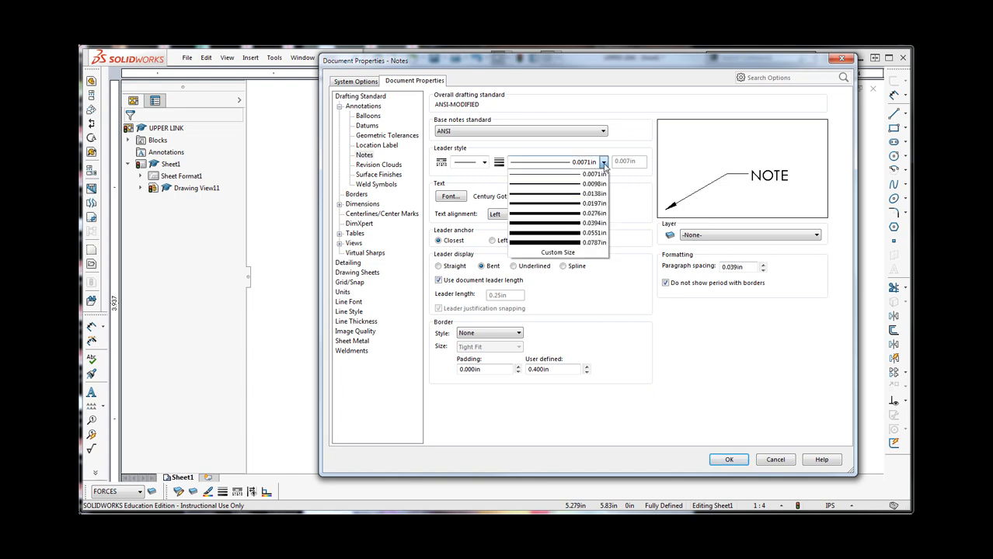
left_click(572, 204)
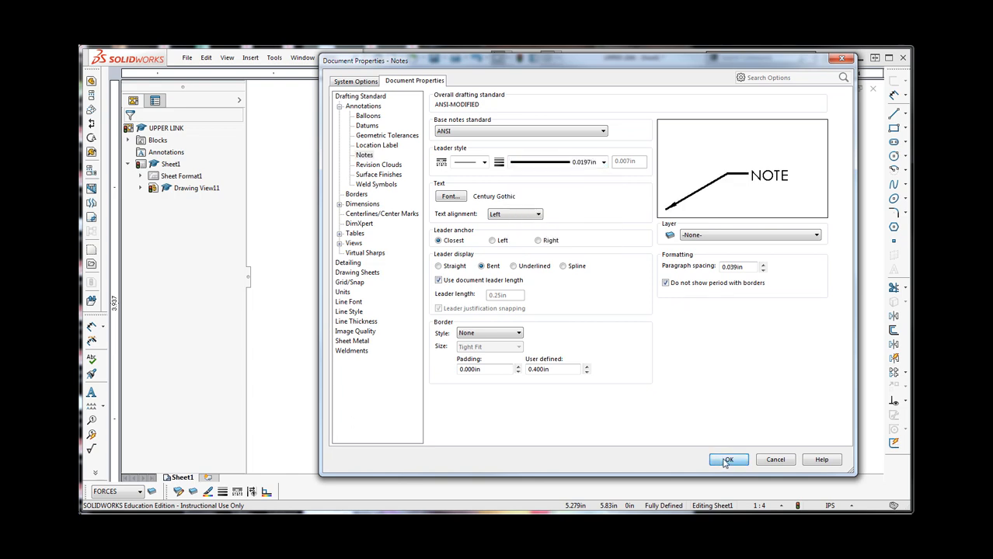
left_click(726, 460)
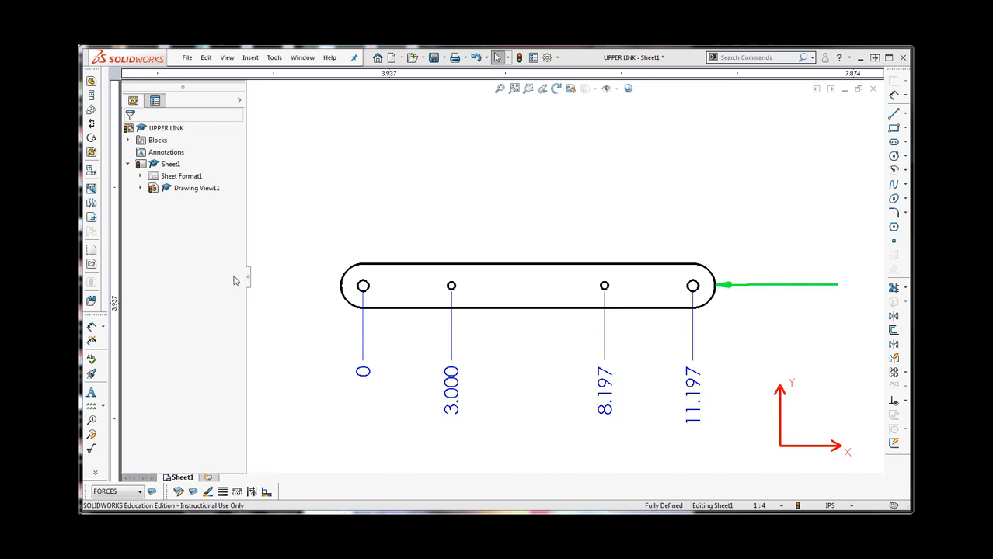
Add a note above the link's right end reading F with a stacked lower text 2x, in the style without a bar.
left_click(92, 393)
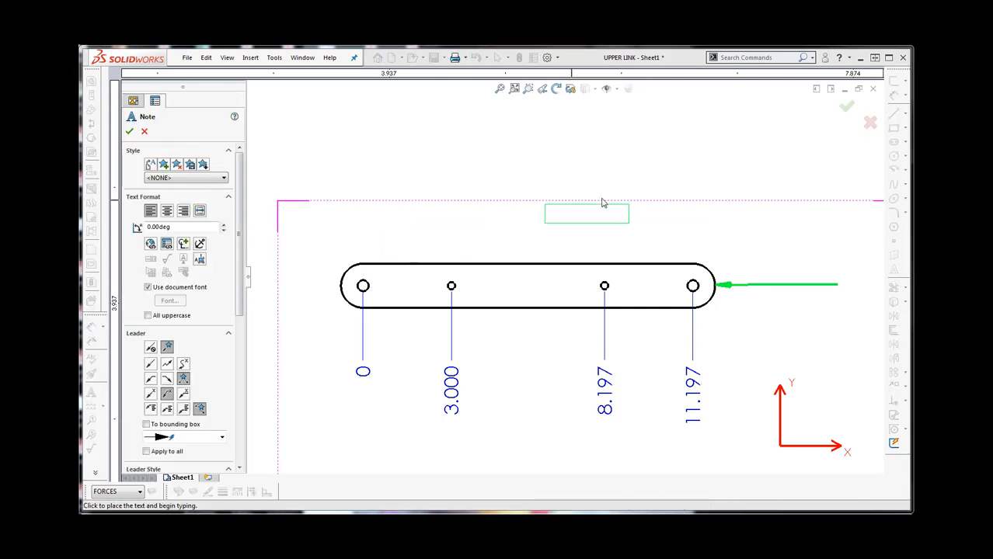
left_click(718, 213)
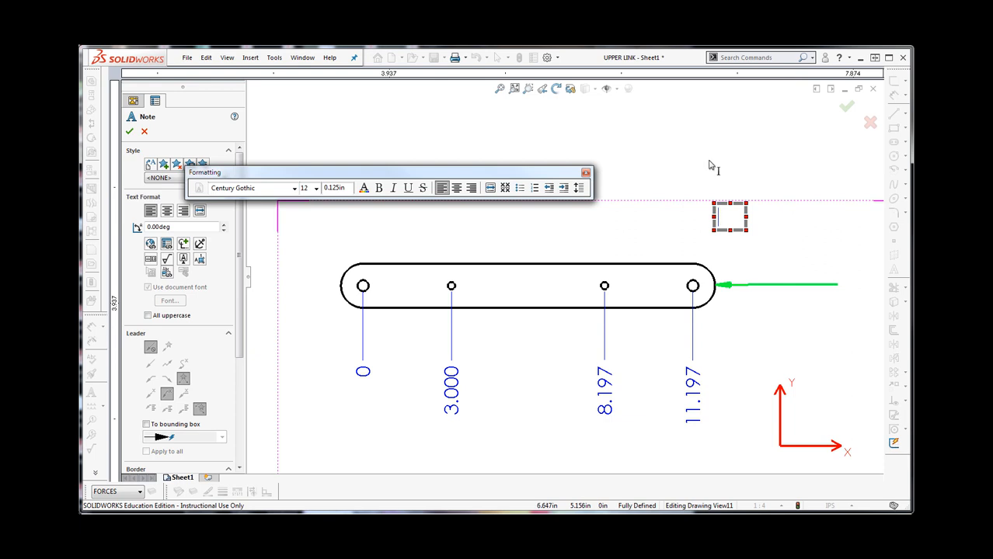
type("F")
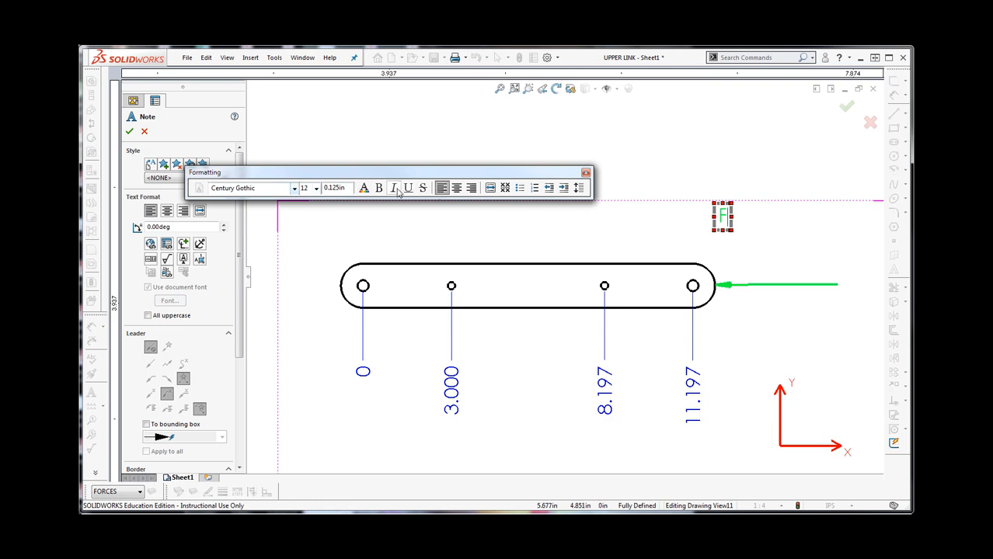
left_click(505, 189)
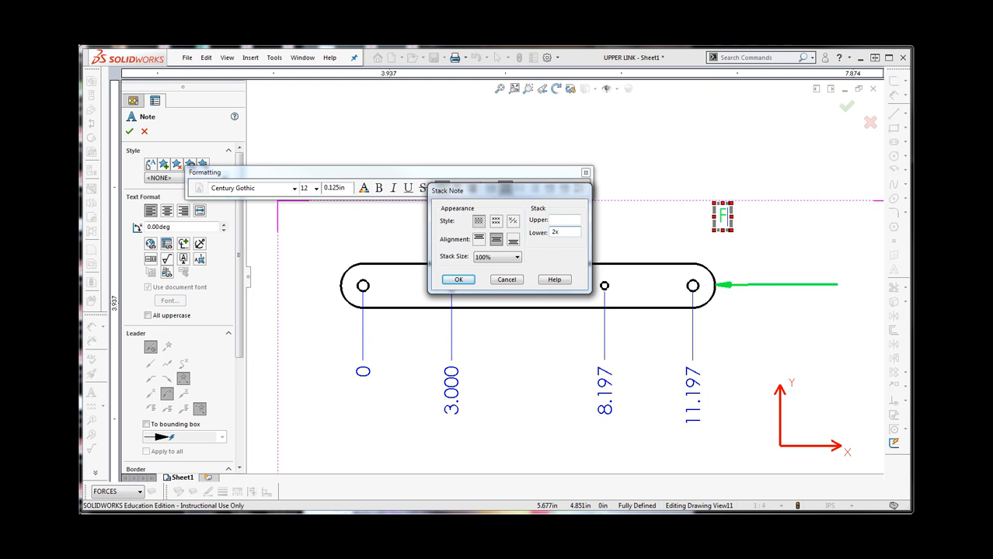
left_click(478, 223)
left_click(496, 222)
left_click(460, 280)
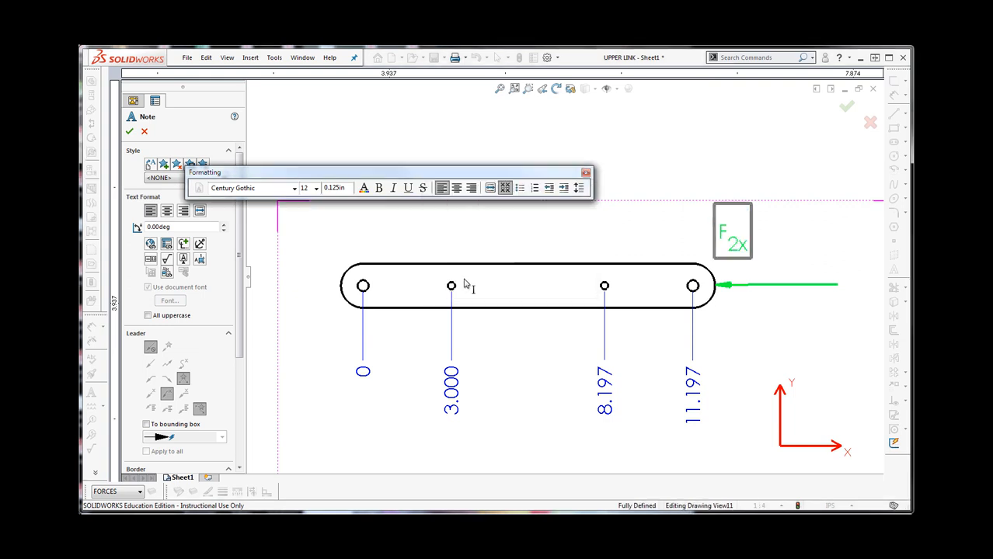
Set the font size of the letter F in the force note to 16 and finish the note.
left_click(723, 233)
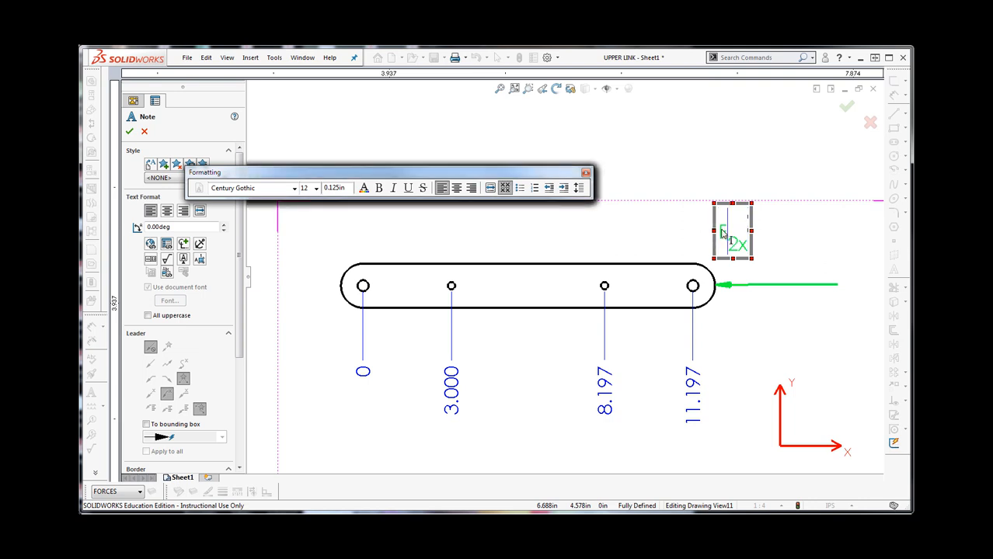
double_click(724, 233)
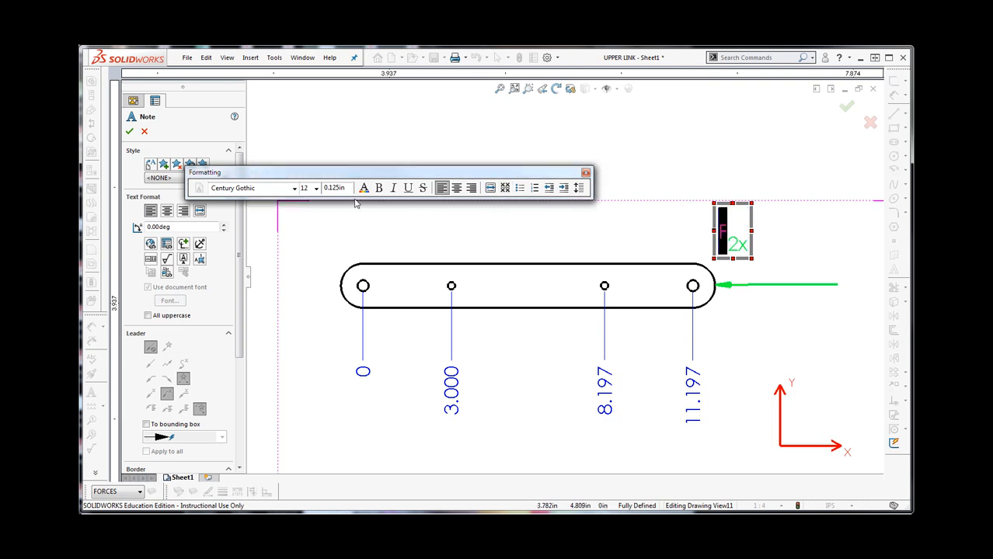
left_click(316, 189)
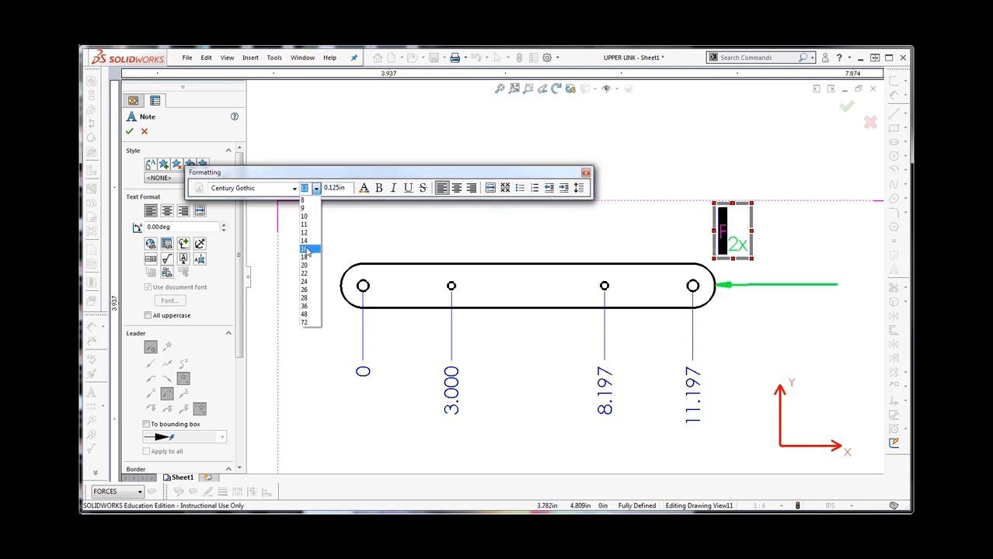
left_click(308, 245)
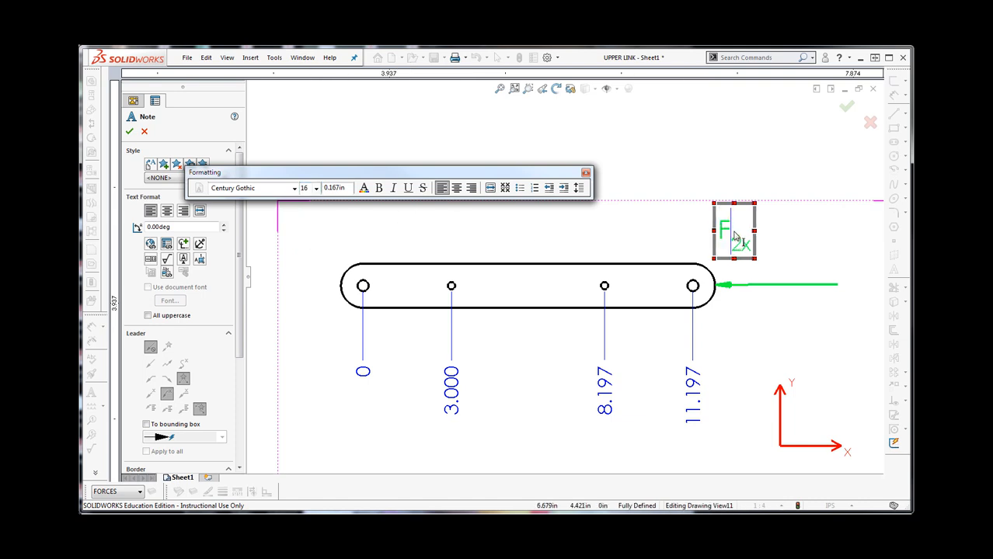
left_click(746, 179)
left_click(793, 173)
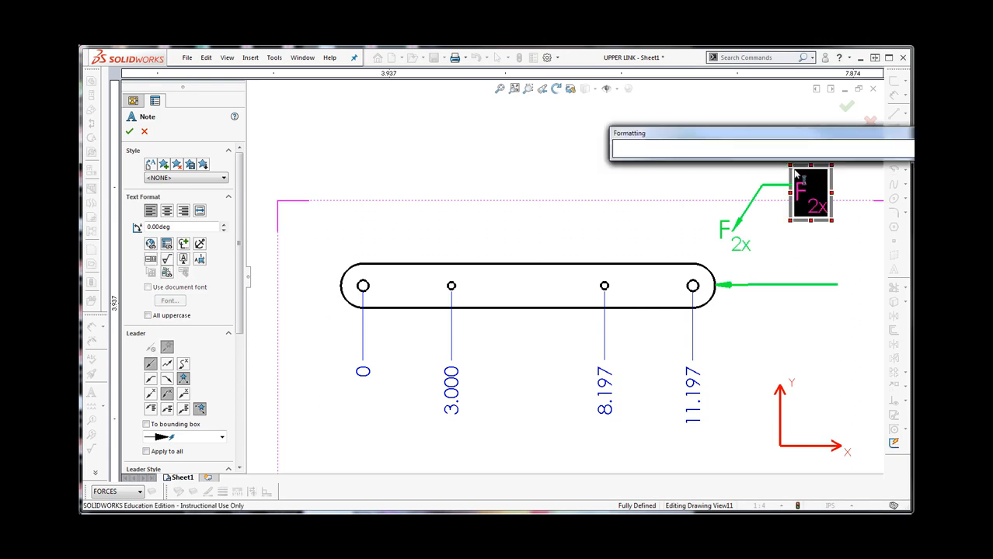
left_click(801, 162)
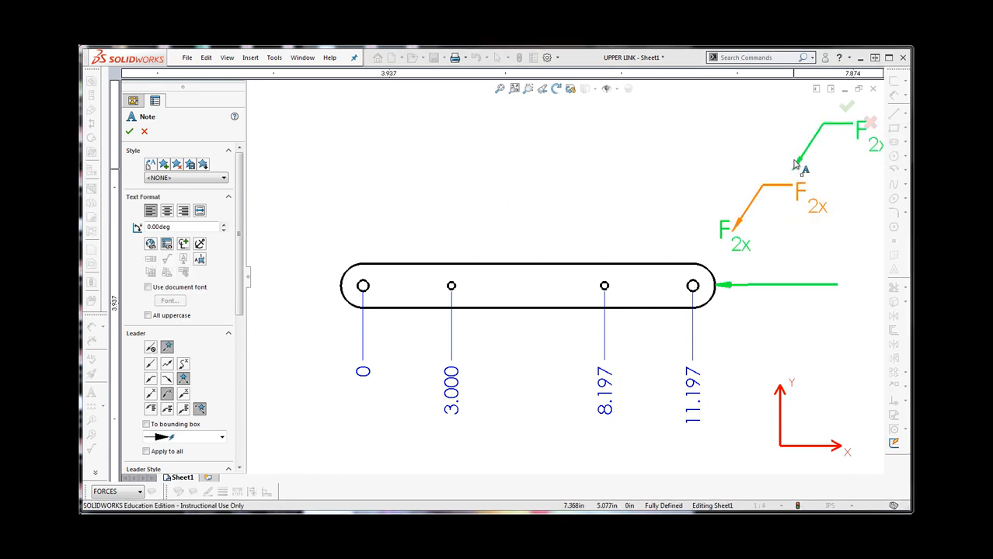
key("Escape")
left_click(805, 189)
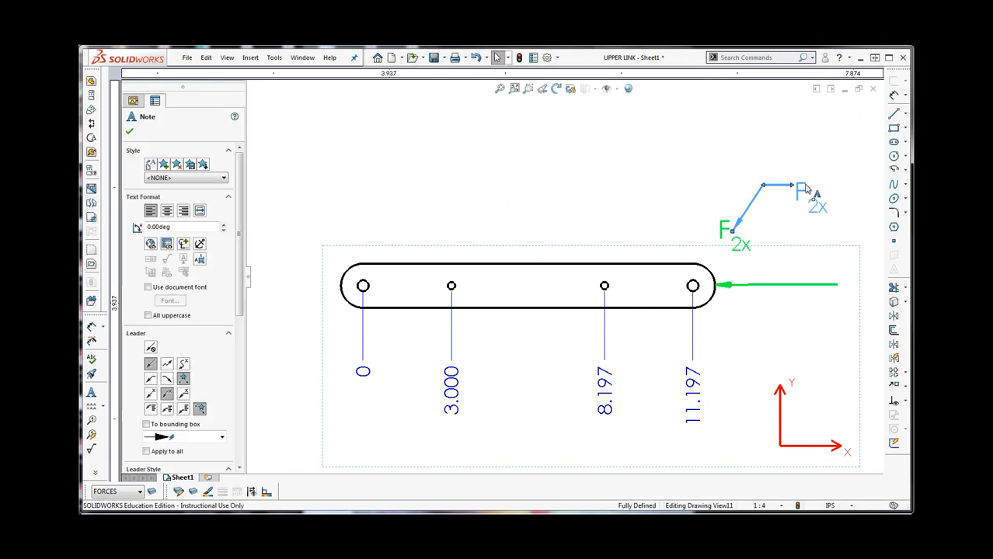
key("Delete")
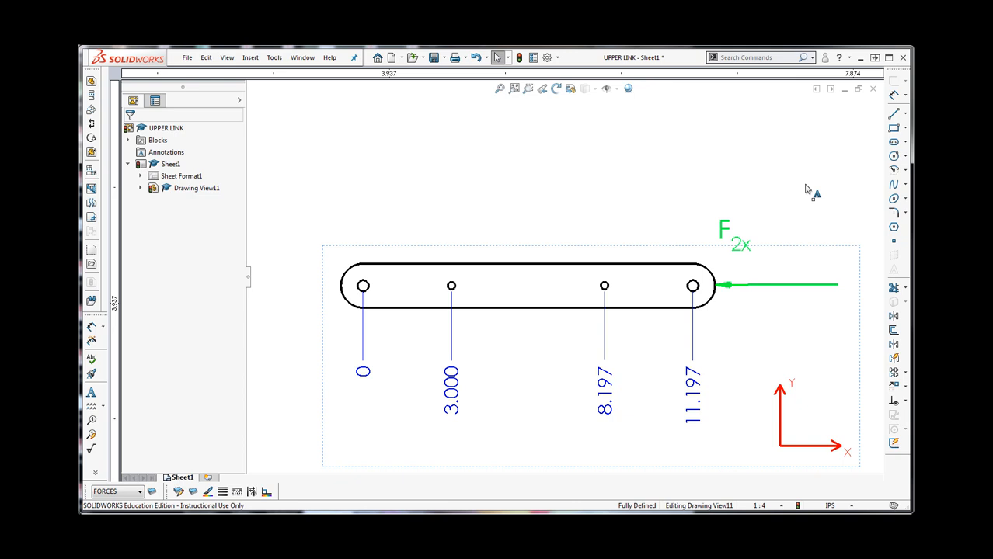
Make the whole text of the F 2x force note bold.
left_click(728, 231)
double_click(728, 231)
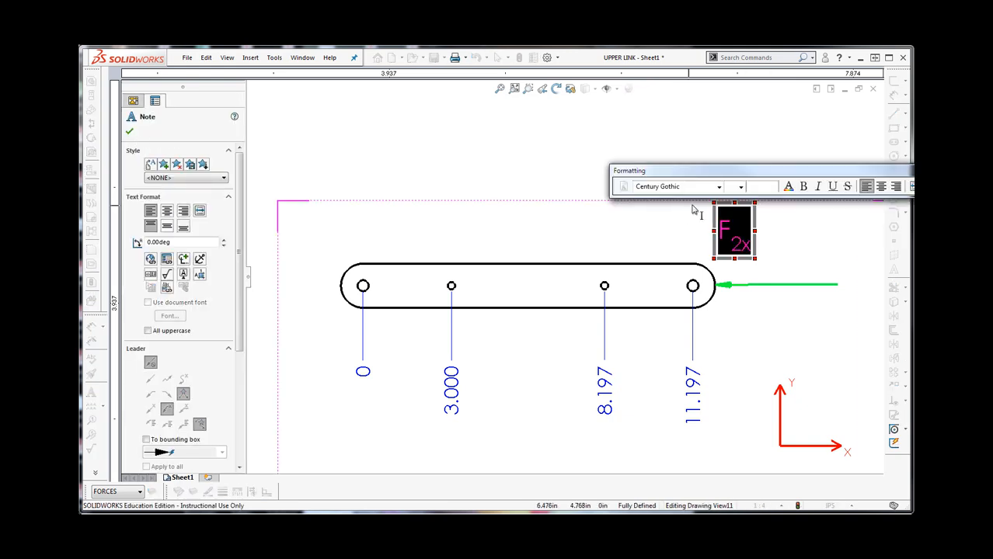
left_click(804, 188)
left_click(557, 164)
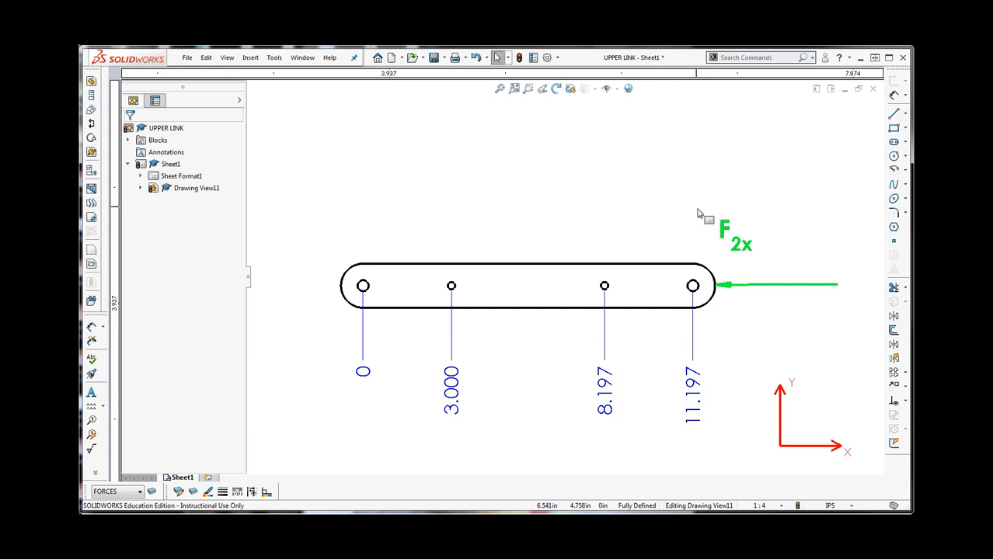
Move the F 2x note so it sits just above the middle of the force arrow.
left_click_drag(736, 224, 782, 242)
key("z")
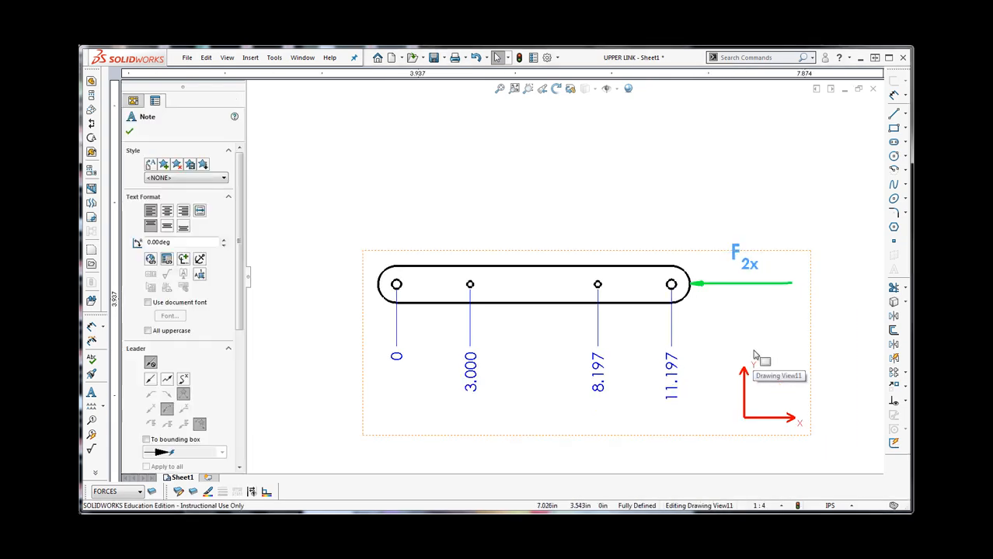
left_click(565, 197)
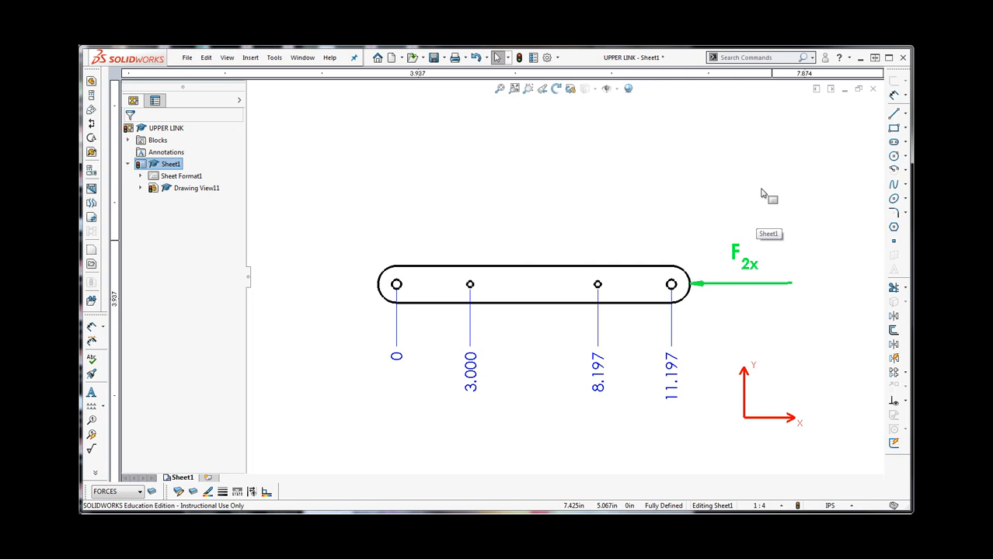
Move the XY Reference block farther down and to the right, away from the link's dimensions.
left_click_drag(787, 420, 843, 448)
left_click(730, 147)
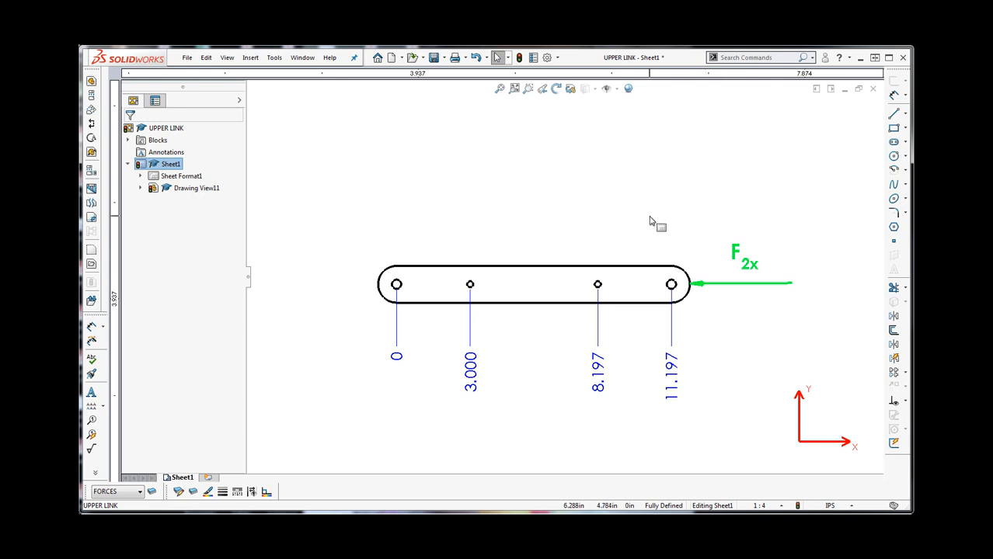